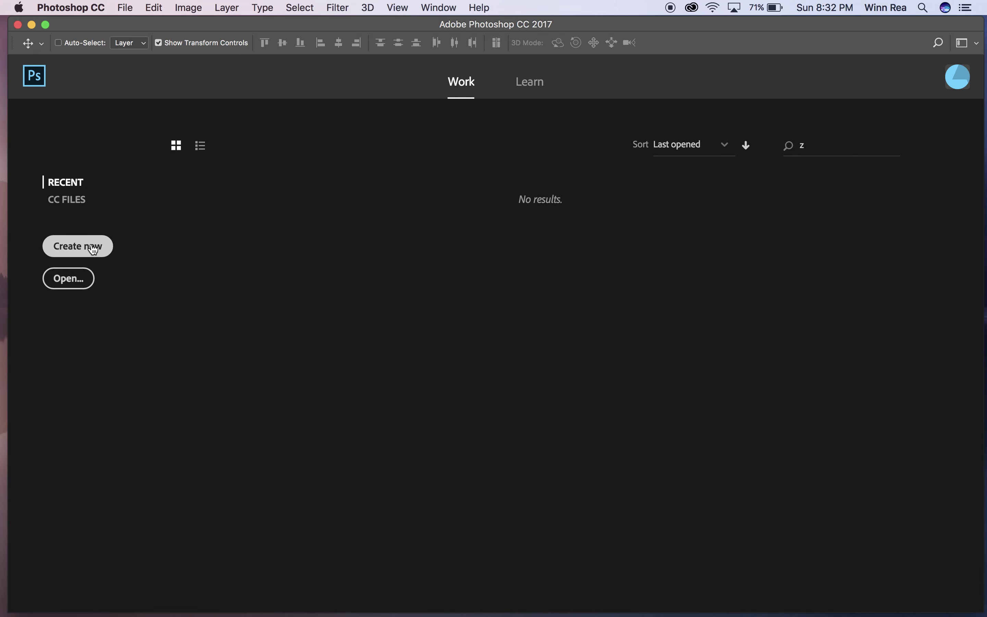
Open the New Document dialog with the 4 x 4 inch, 300 ppi grayscale preset
click(125, 8)
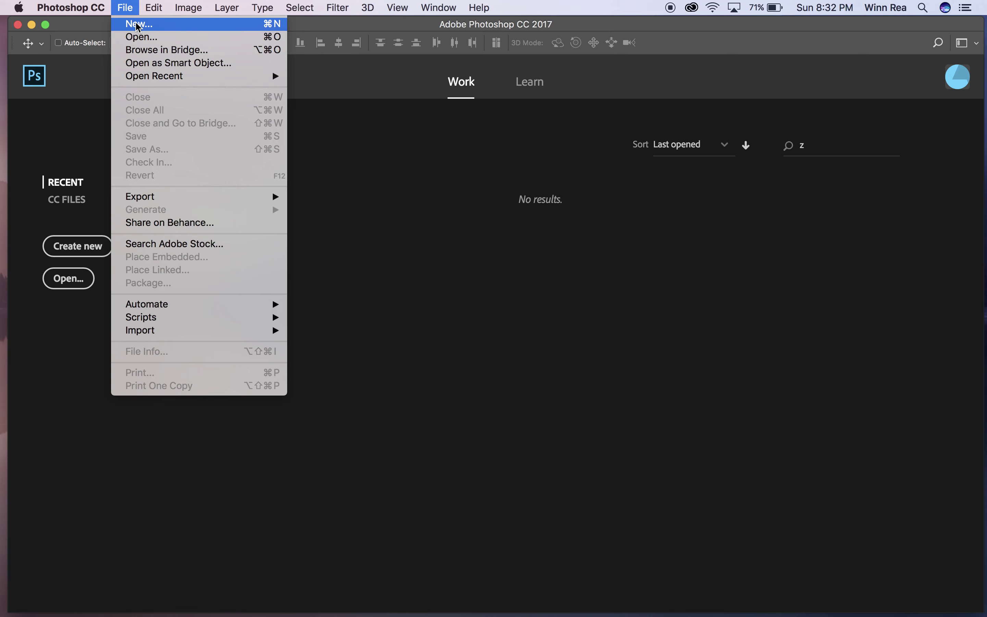
click(77, 249)
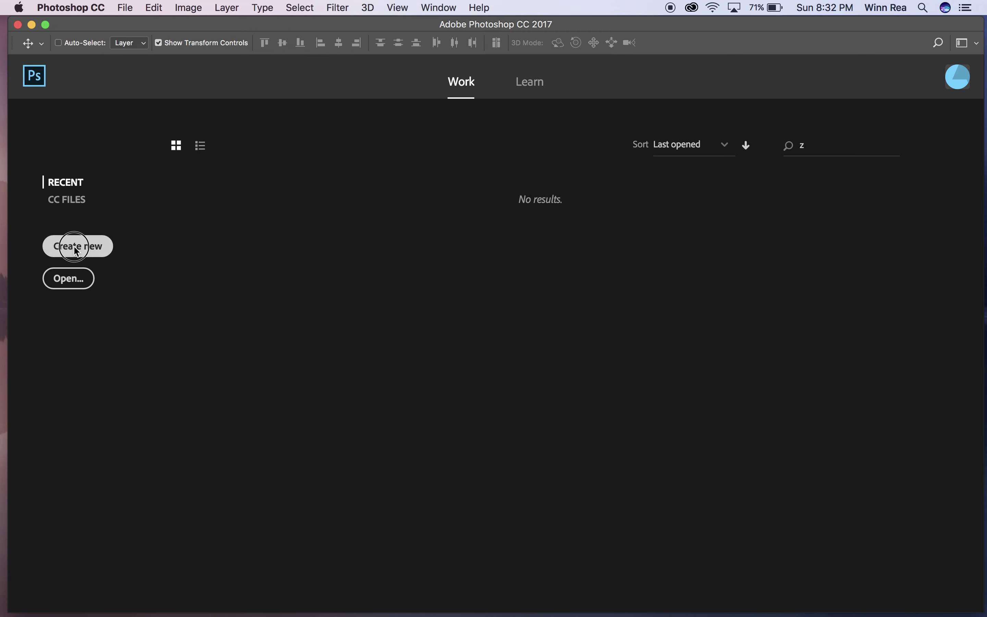
click(77, 249)
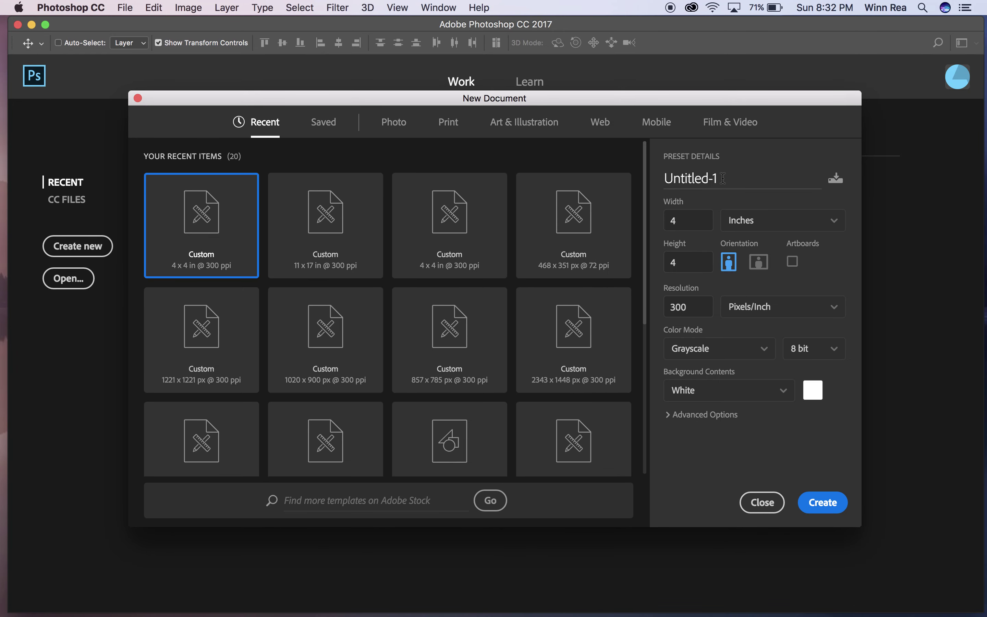
Name the document Pos_Neg_Letter_G and create it in inches, Grayscale, with a White background
drag(716, 179, 625, 183)
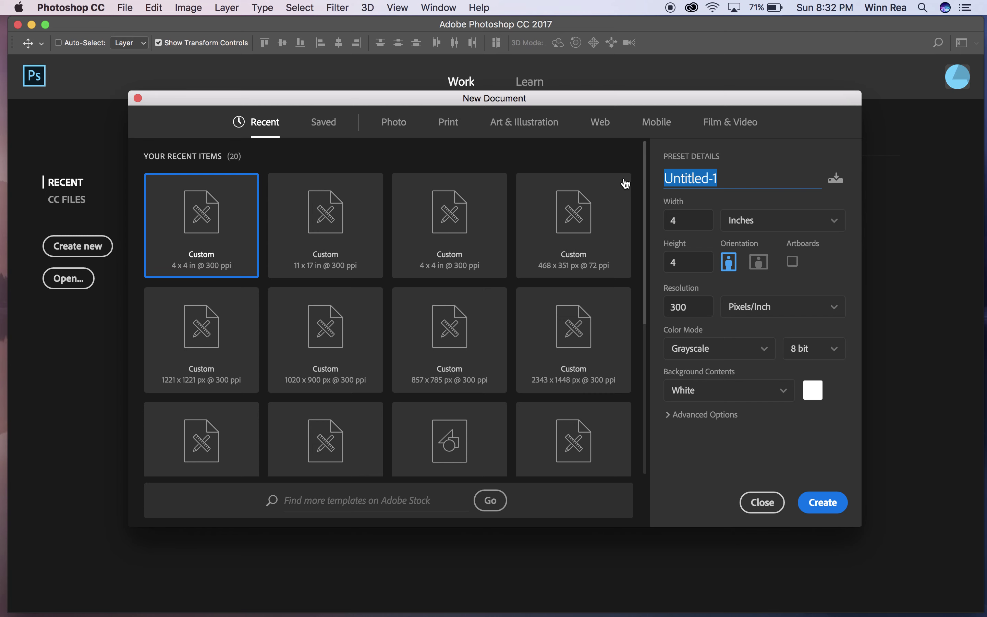
text(Pos_Ne)
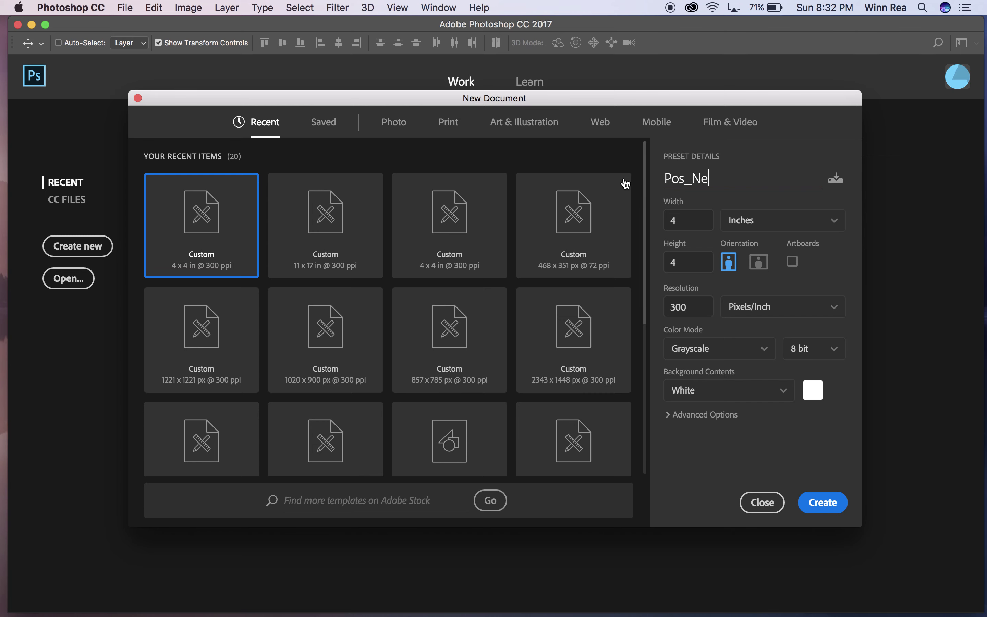
text(g_Letter_G)
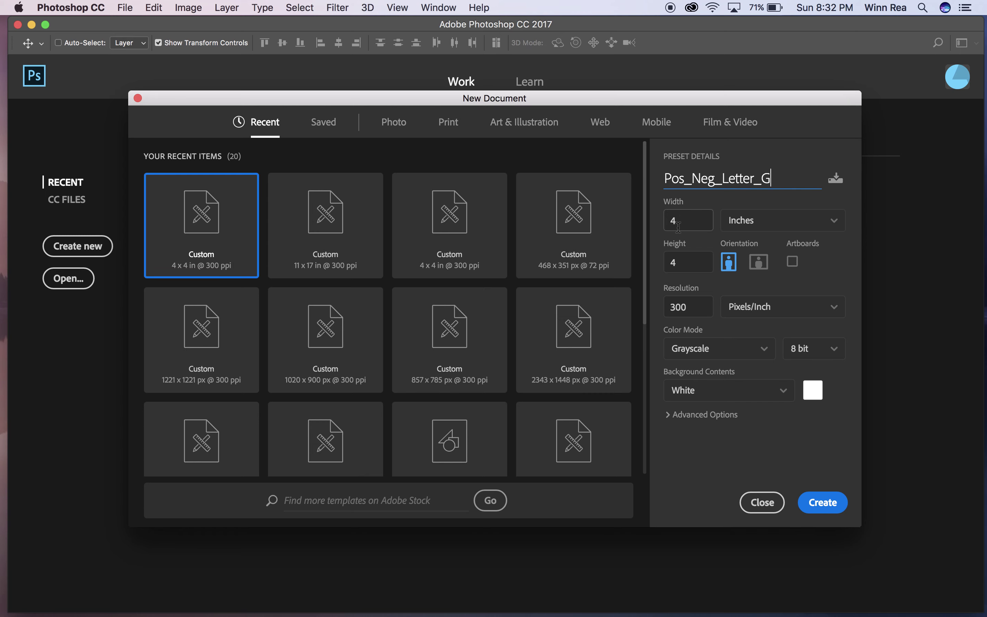
click(752, 227)
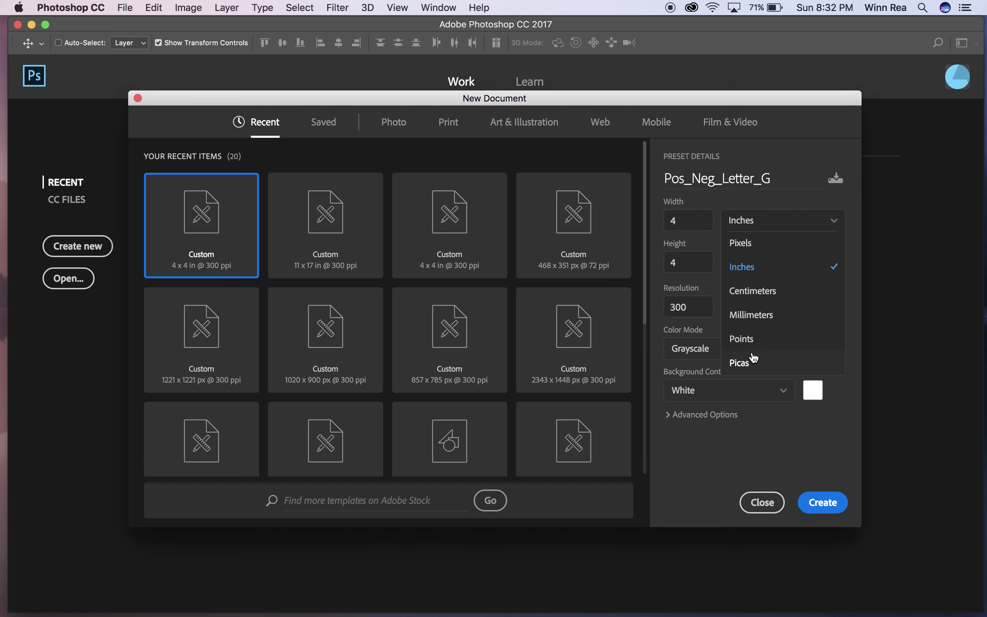
click(763, 221)
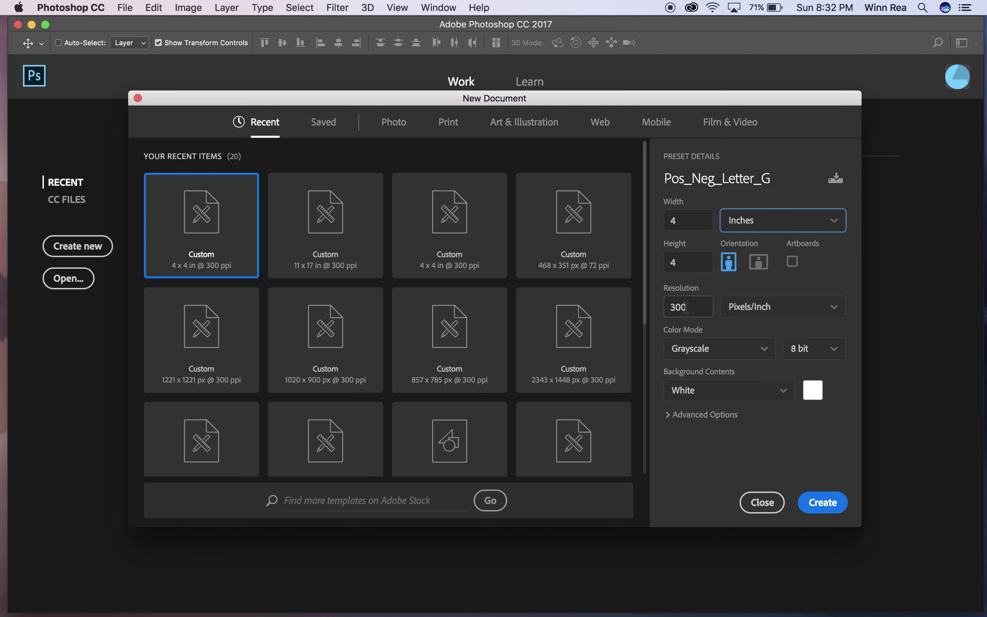
click(738, 358)
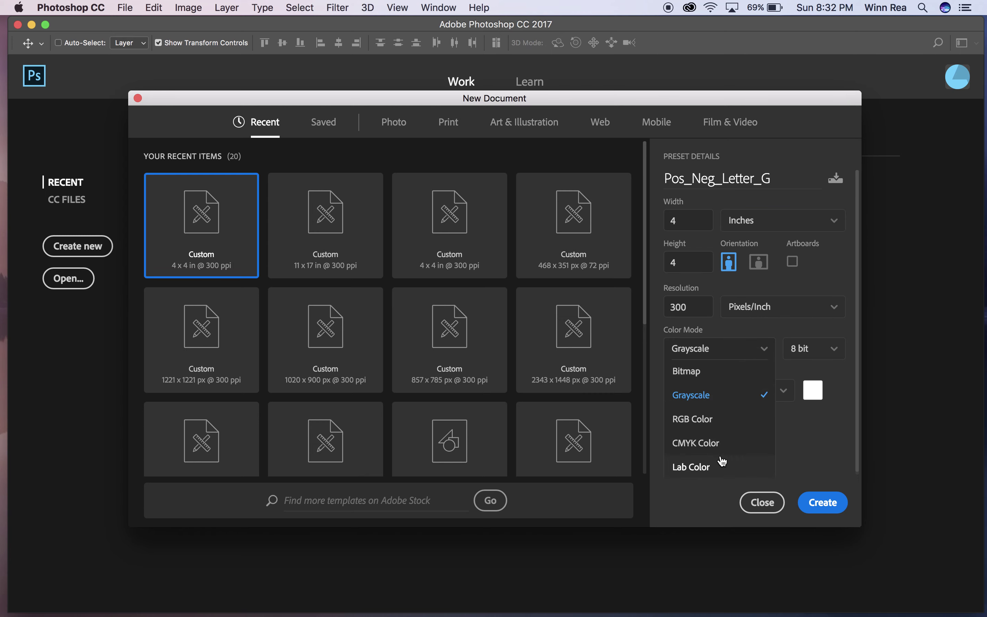
click(712, 400)
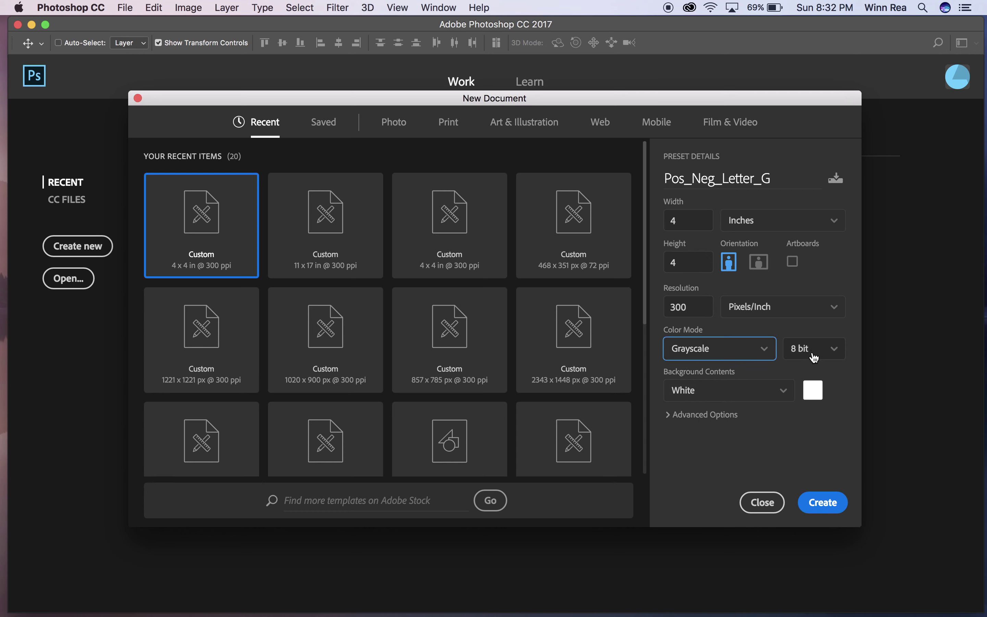
click(705, 396)
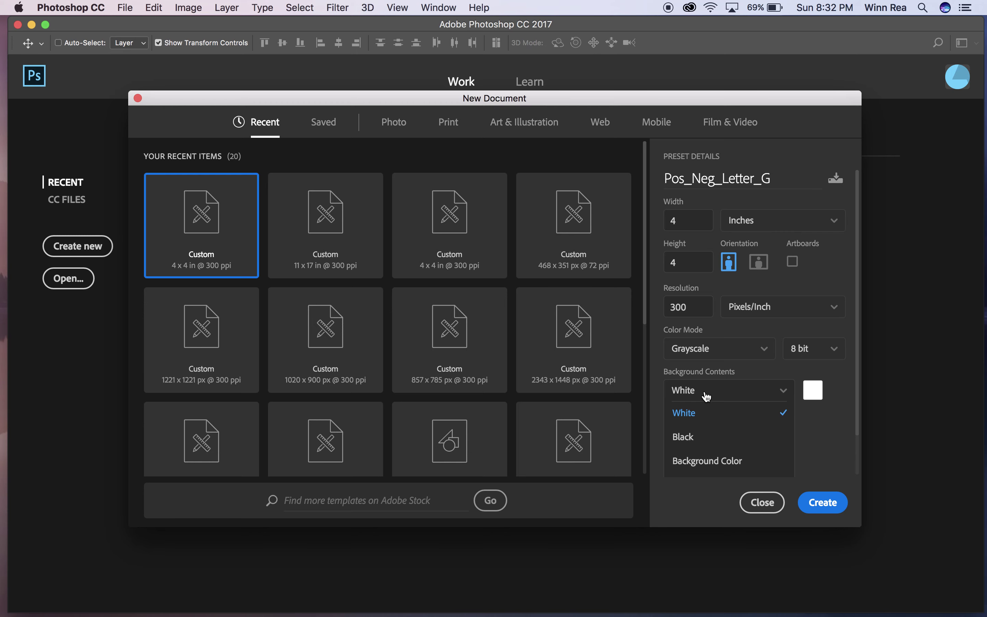
click(706, 396)
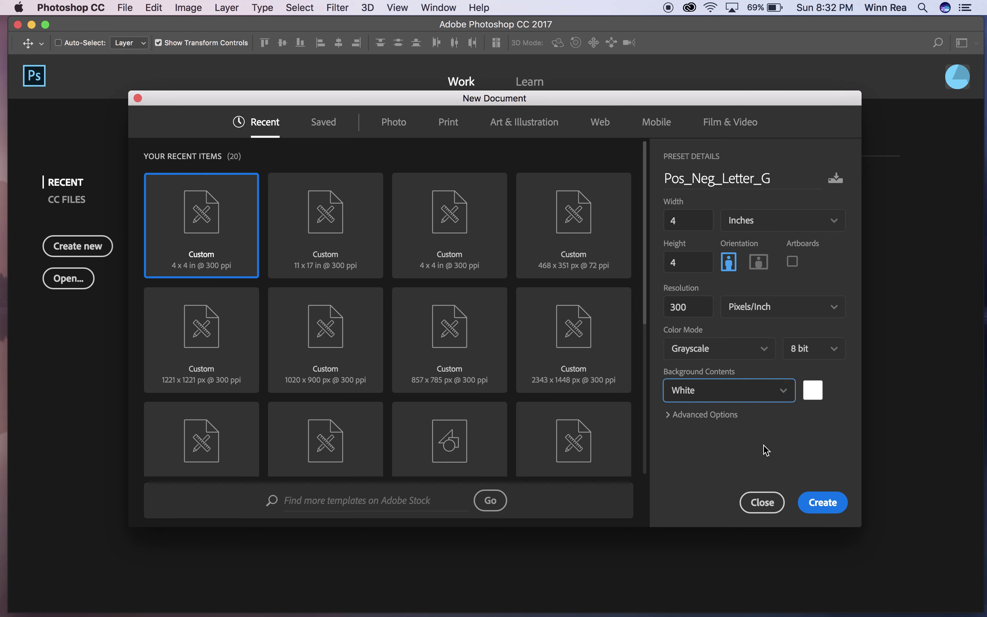
click(828, 504)
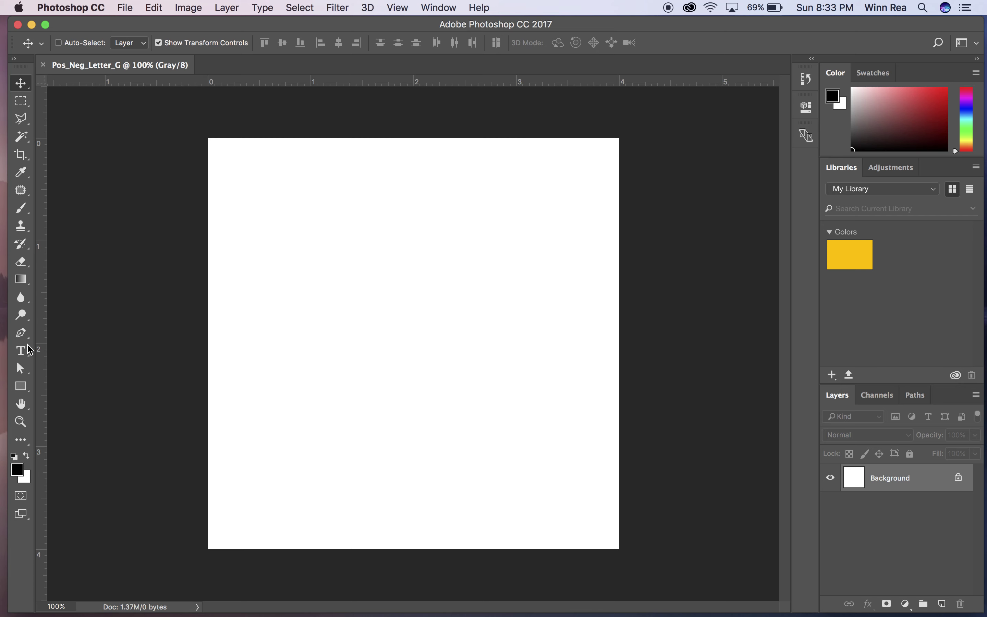
Draw a paragraph type box covering the entire canvas
click(22, 353)
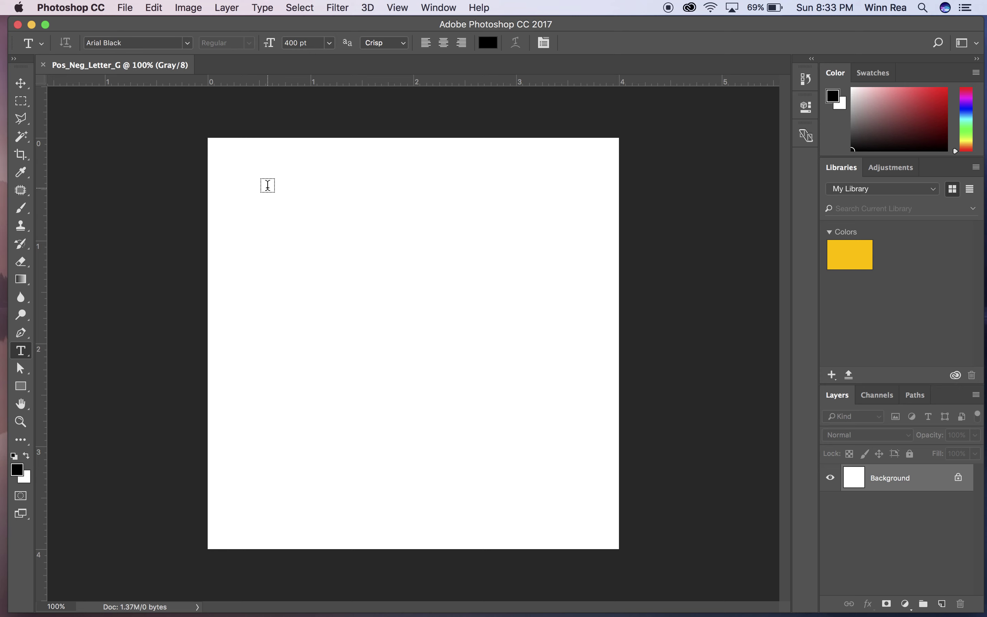
click(208, 135)
drag(208, 135, 619, 550)
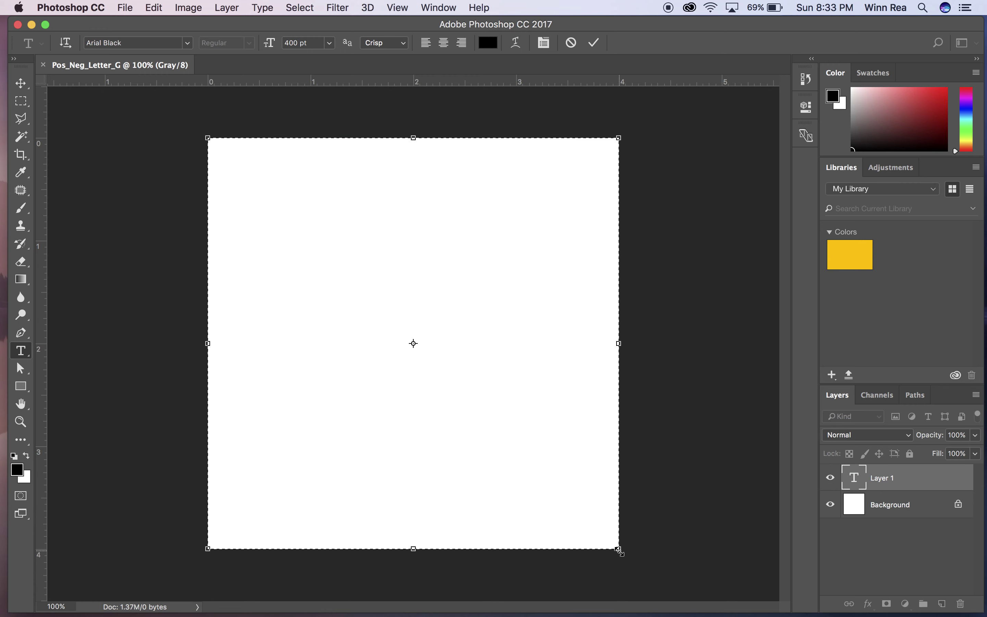
Change the font size from 400 pt to 12 pt
click(299, 42)
double_click(299, 42)
text(12)
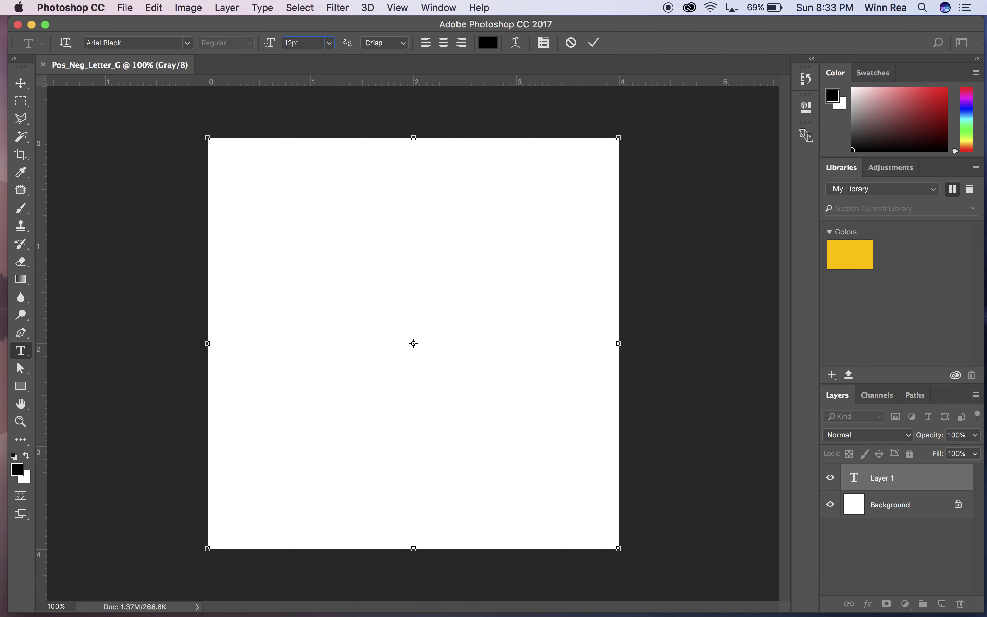
click(421, 156)
Type the letter G, select it, and change its size from 12 pt to 400 pt
text(G)
click(415, 148)
drag(415, 148, 394, 145)
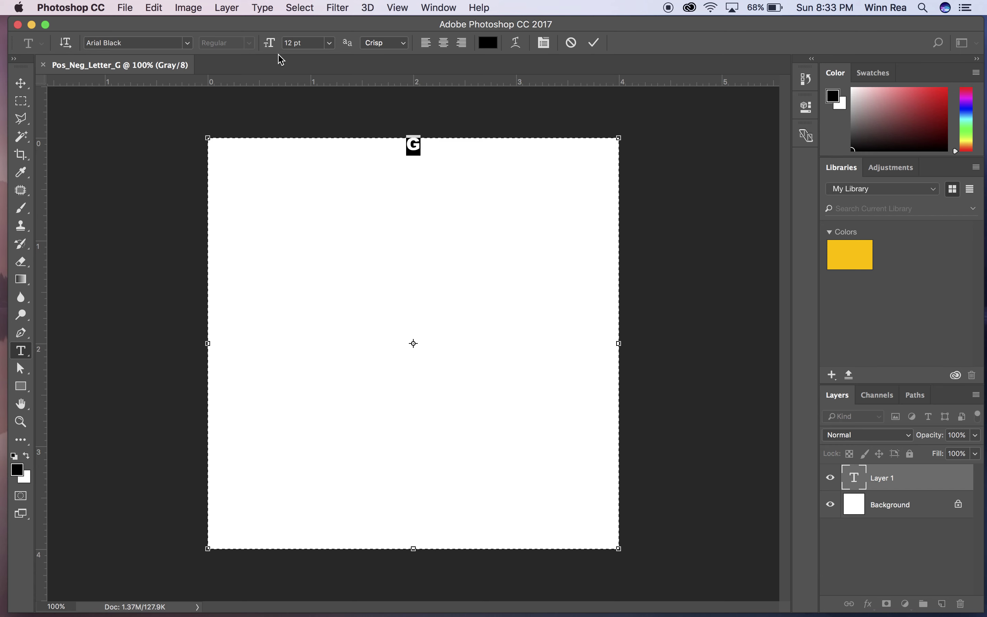
click(293, 43)
drag(292, 42, 283, 42)
text(400)
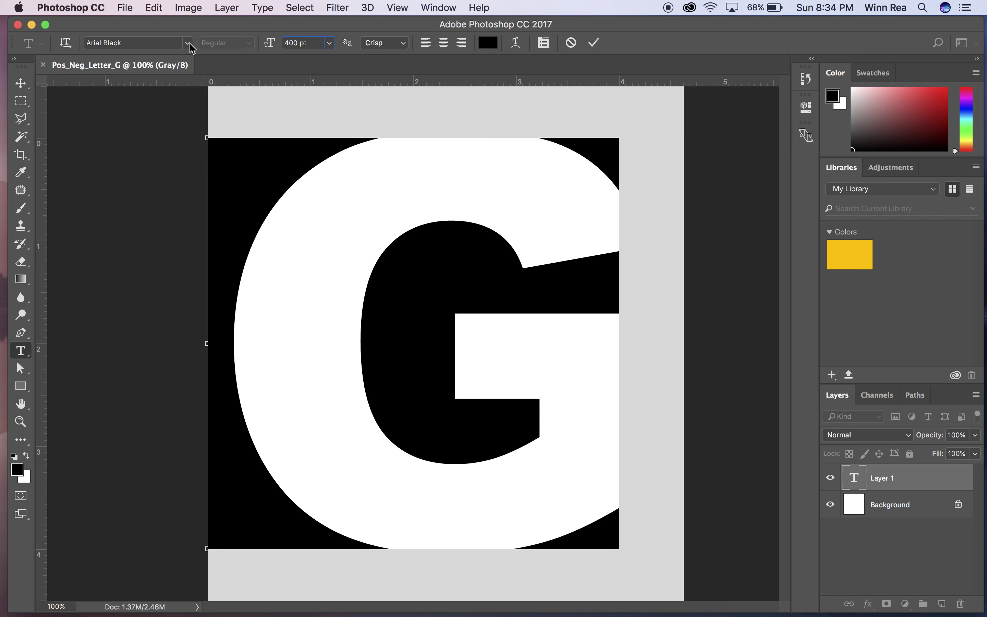
click(188, 45)
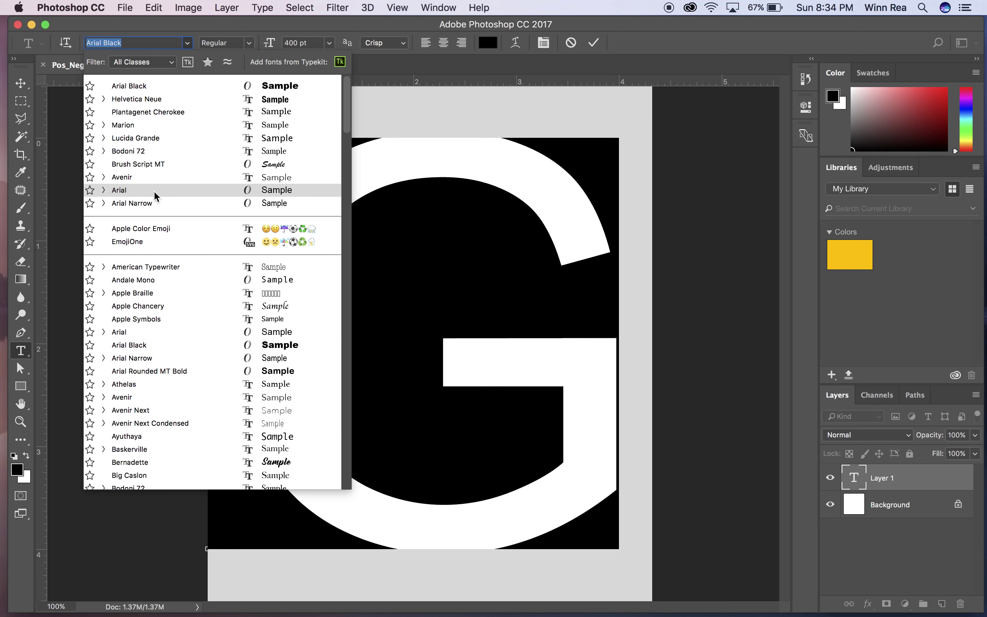
click(141, 87)
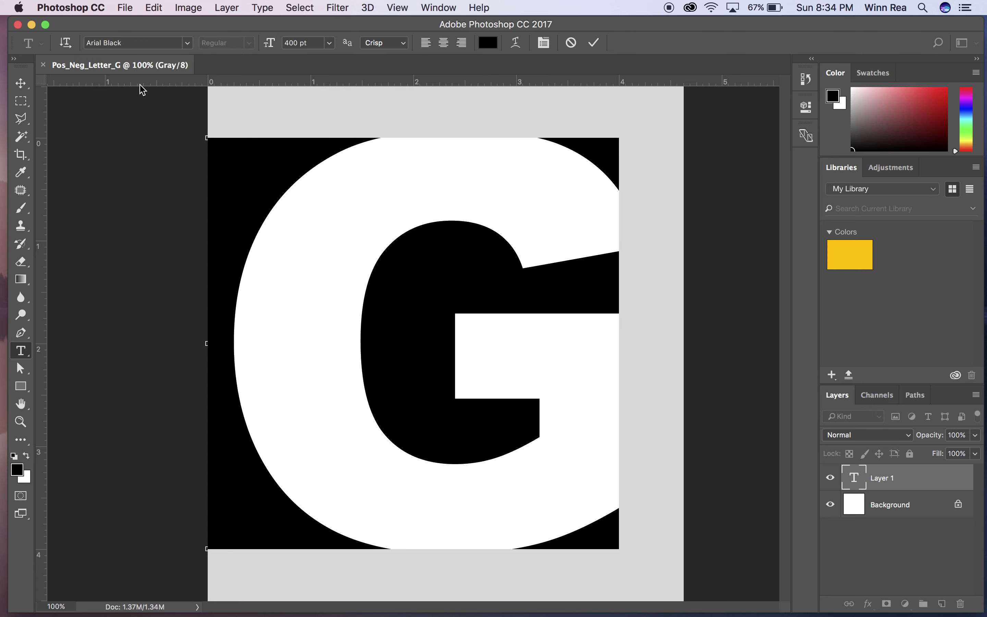
key(super+Return)
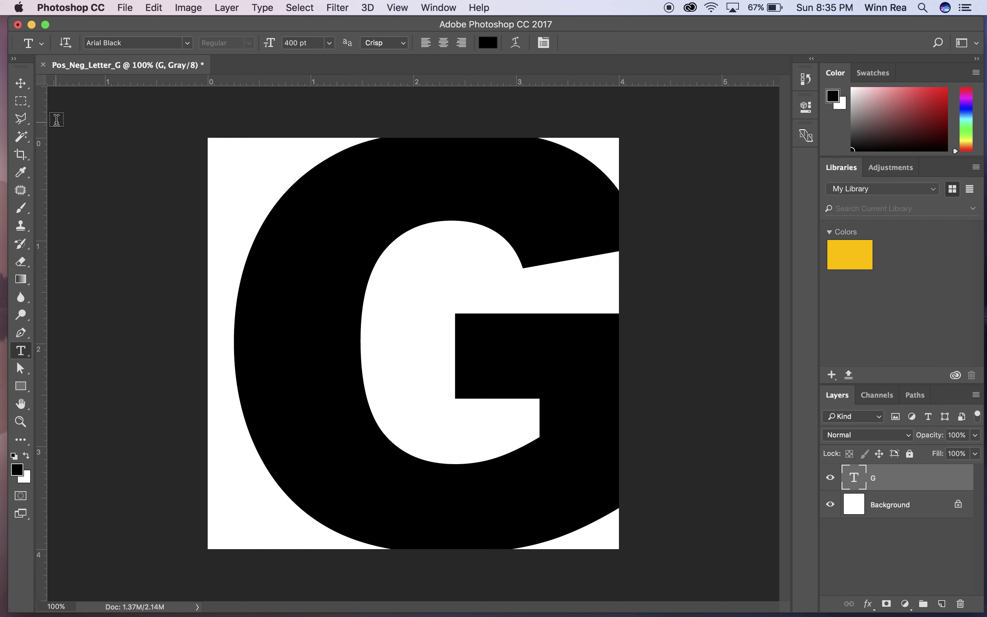
With the Move tool, turn on Show Transform Controls around the G layer
click(21, 83)
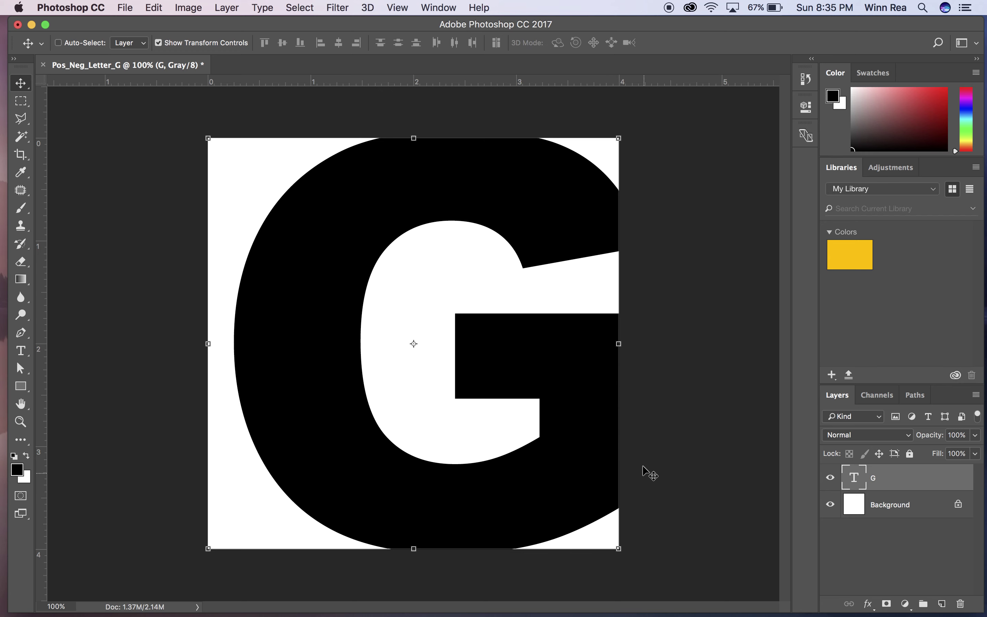
click(158, 42)
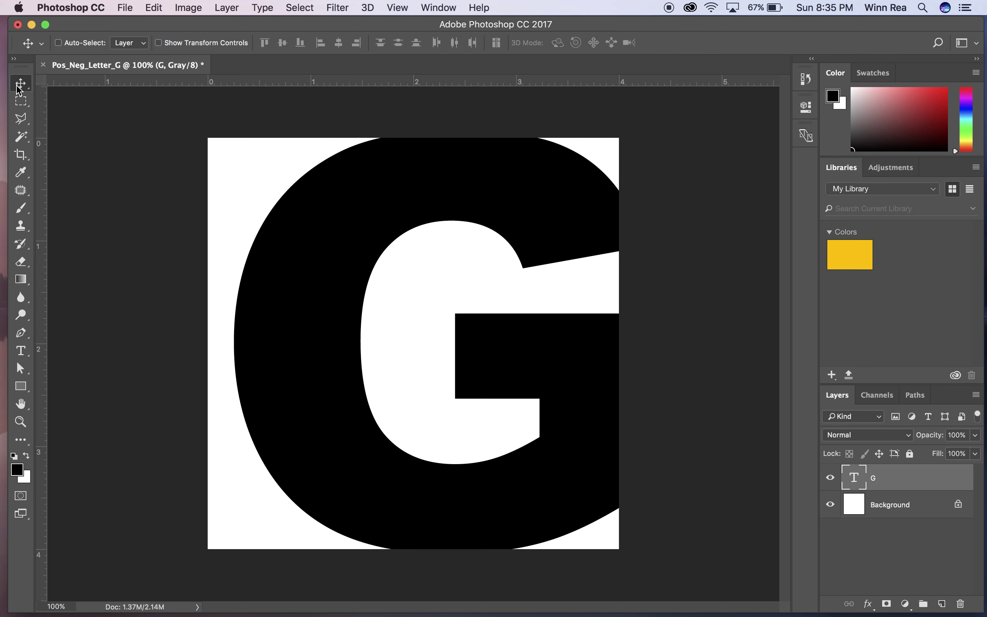
click(23, 355)
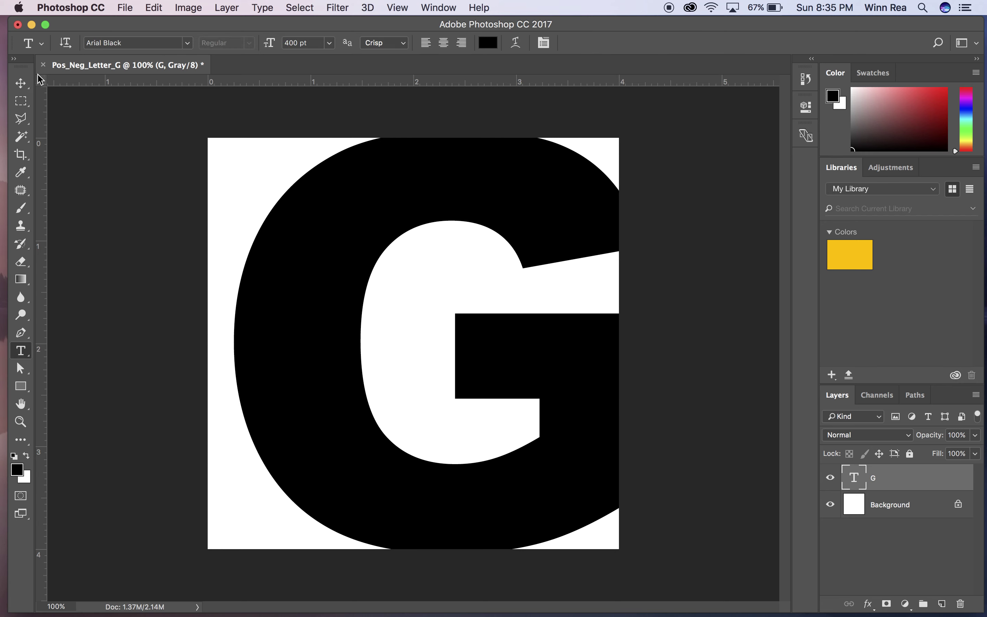
click(22, 83)
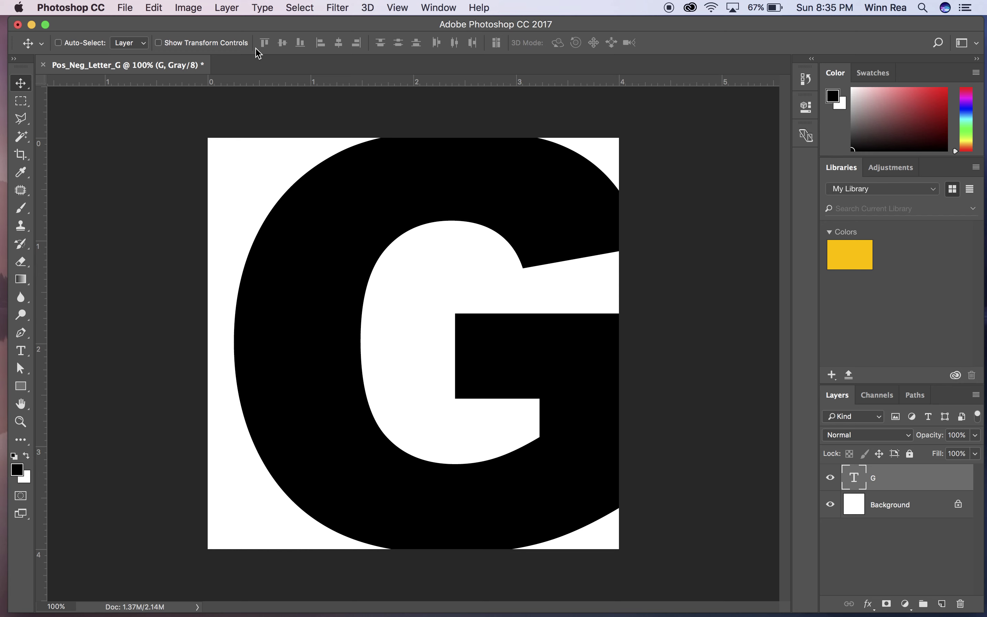
click(158, 43)
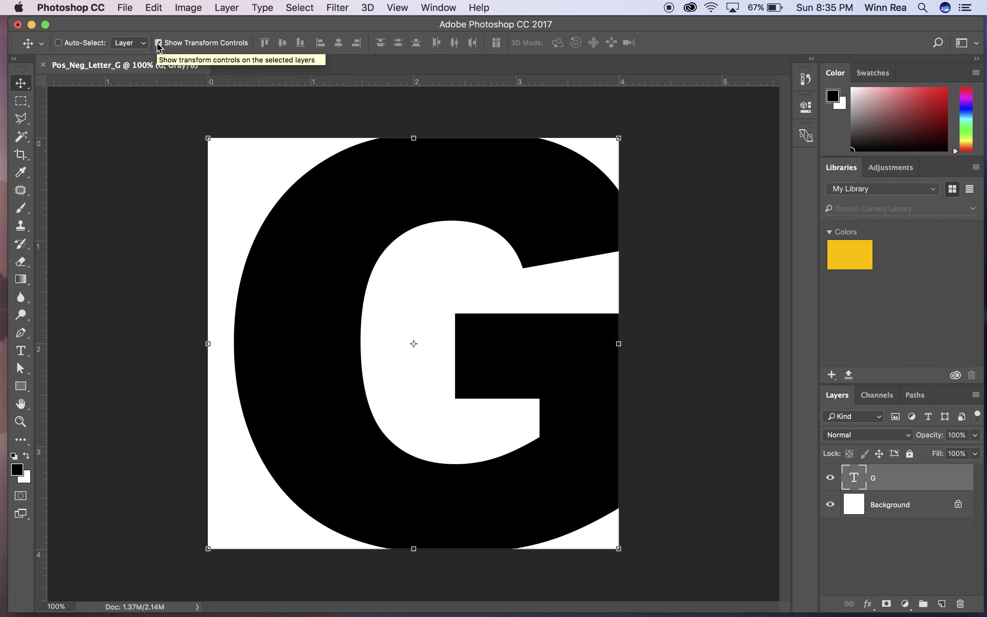
Enter Free Transform on the G, zoom out, and start enlarging it from the top-right corner
click(620, 137)
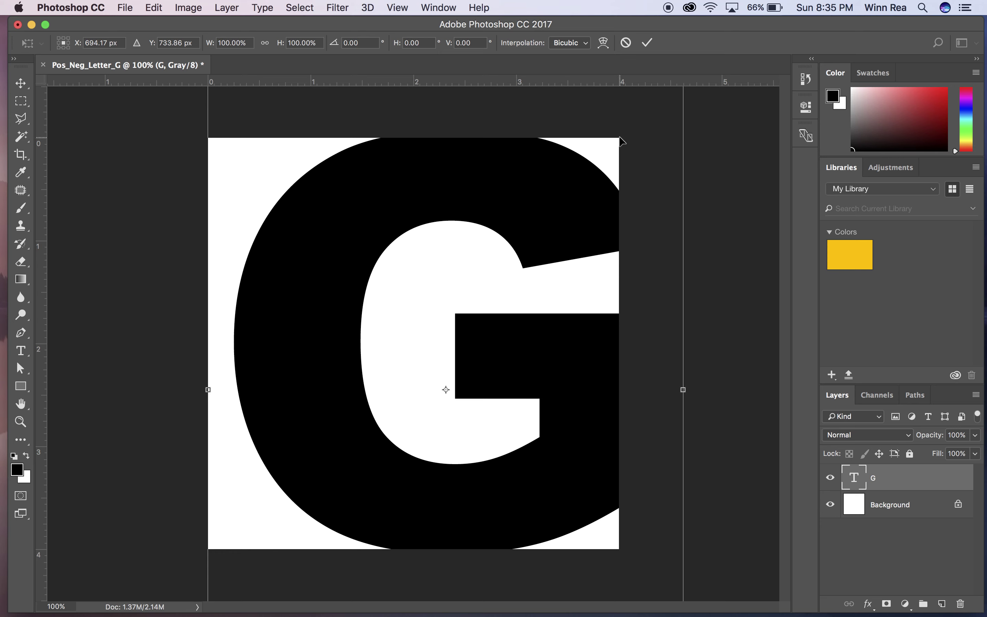
key(super+minus)
key(super+minus)
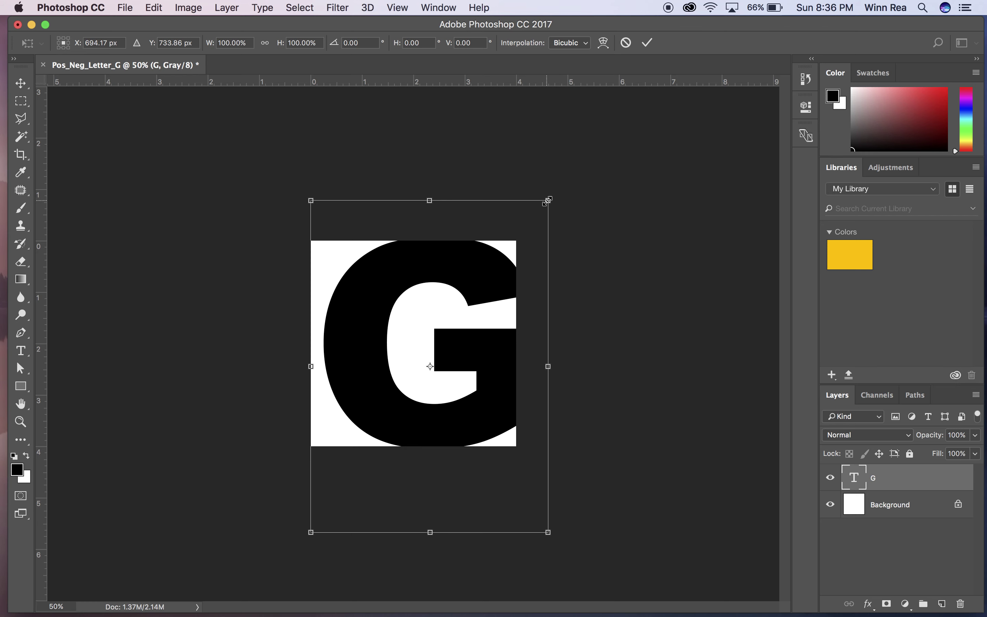
mouse_move(547, 200)
mouse_down()
mouse_move(577, 170)
mouse_move(588, 229)
mouse_move(577, 258)
mouse_move(462, 261)
mouse_move(412, 297)
mouse_move(413, 193)
mouse_move(542, 203)
mouse_move(539, 267)
mouse_move(503, 346)
mouse_move(486, 214)
mouse_move(540, 212)
mouse_move(562, 197)
mouse_move(555, 176)
mouse_move(522, 184)
mouse_move(529, 220)
mouse_move(534, 197)
mouse_up()
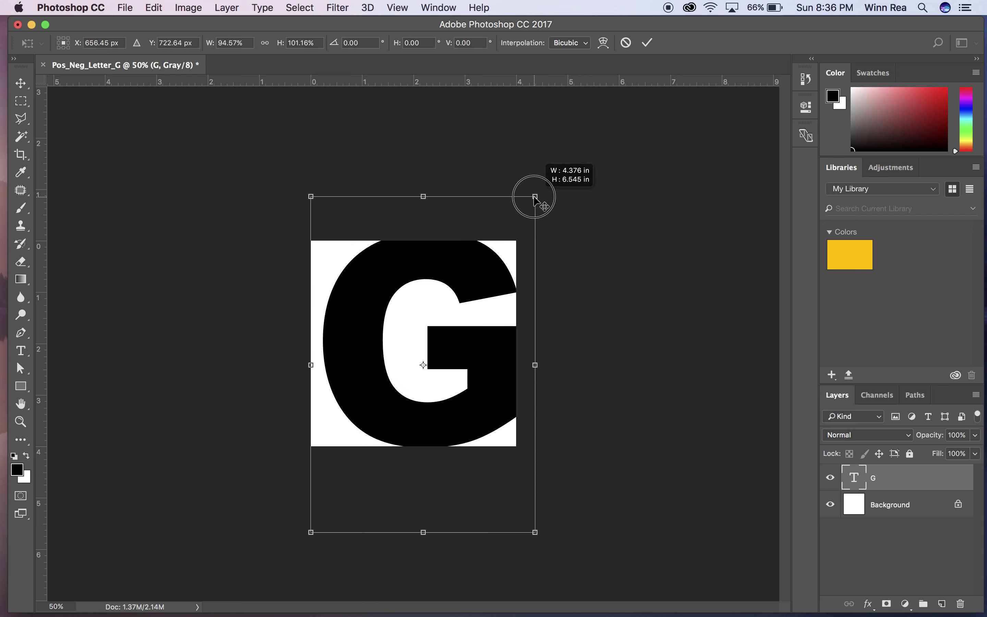
Scale the G to about 99%, rotate it about 21 degrees, and move it down-left
drag(535, 198, 667, 189)
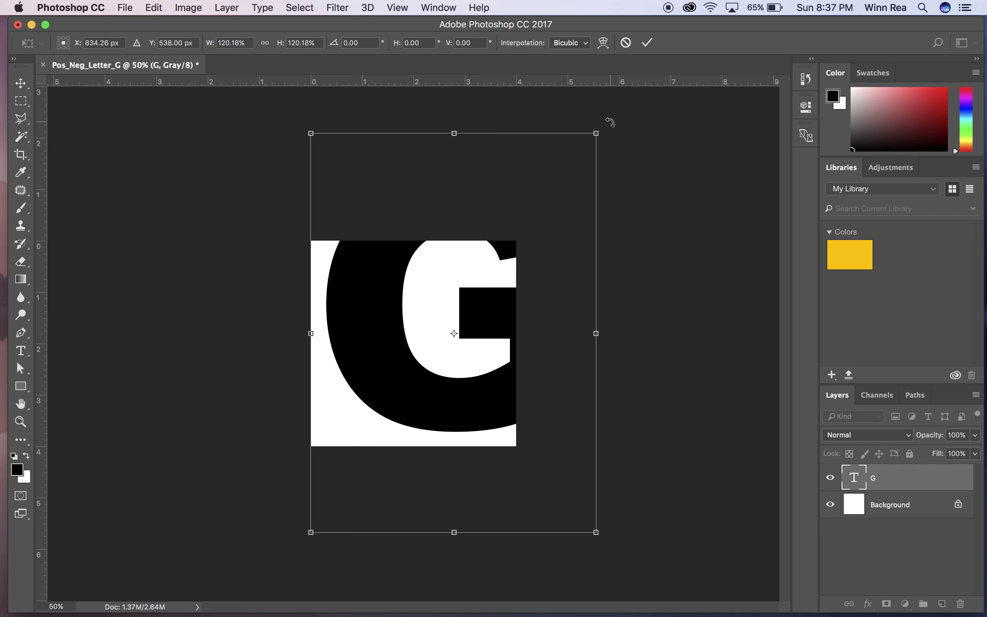
drag(610, 122, 462, 133)
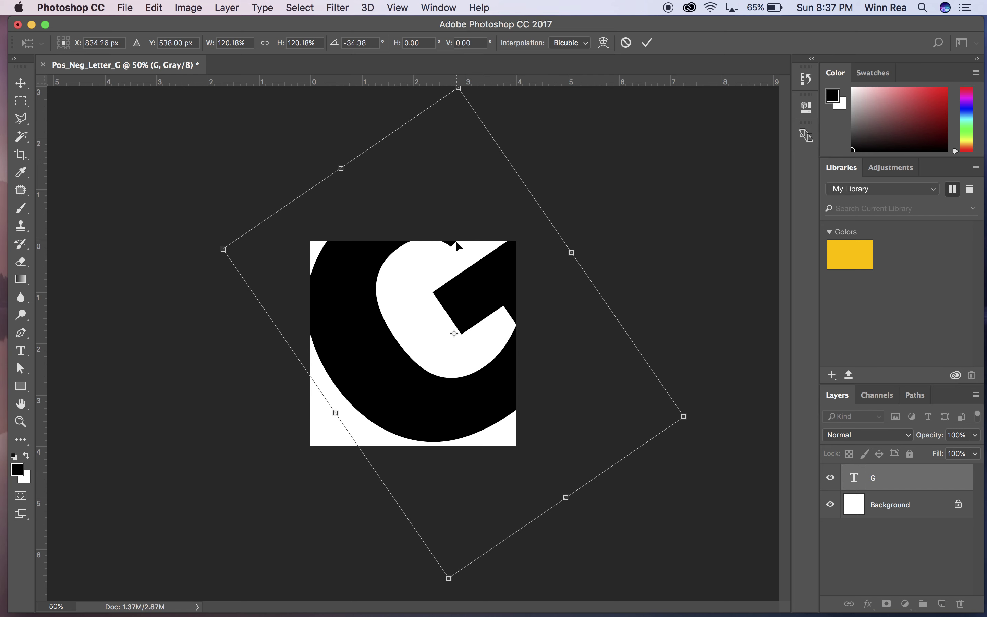
drag(457, 259, 400, 310)
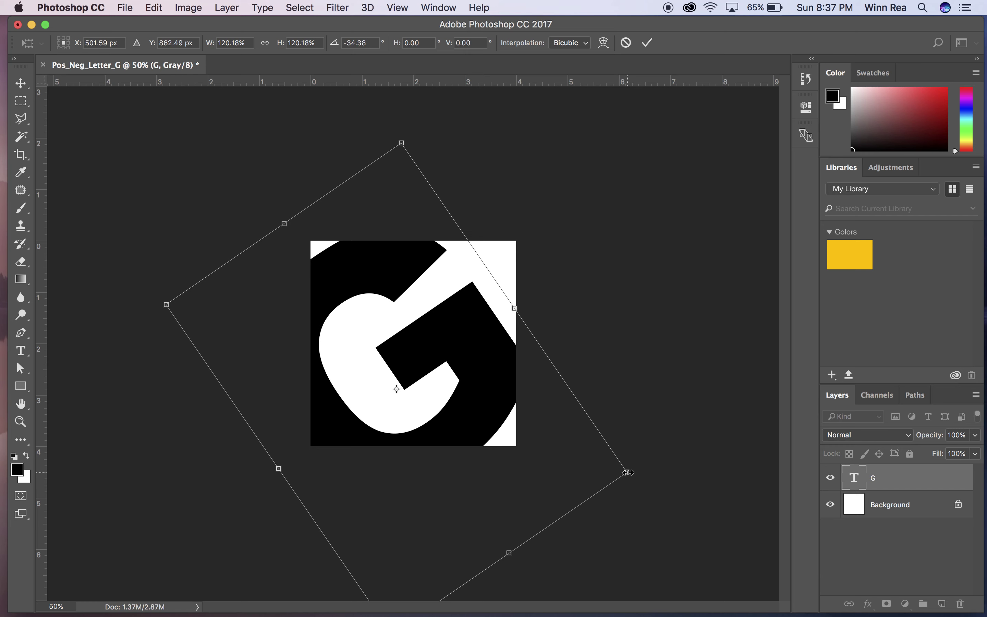
Enlarge the G to 135.81%, position it to fill the square, and commit the transform
drag(629, 472, 695, 485)
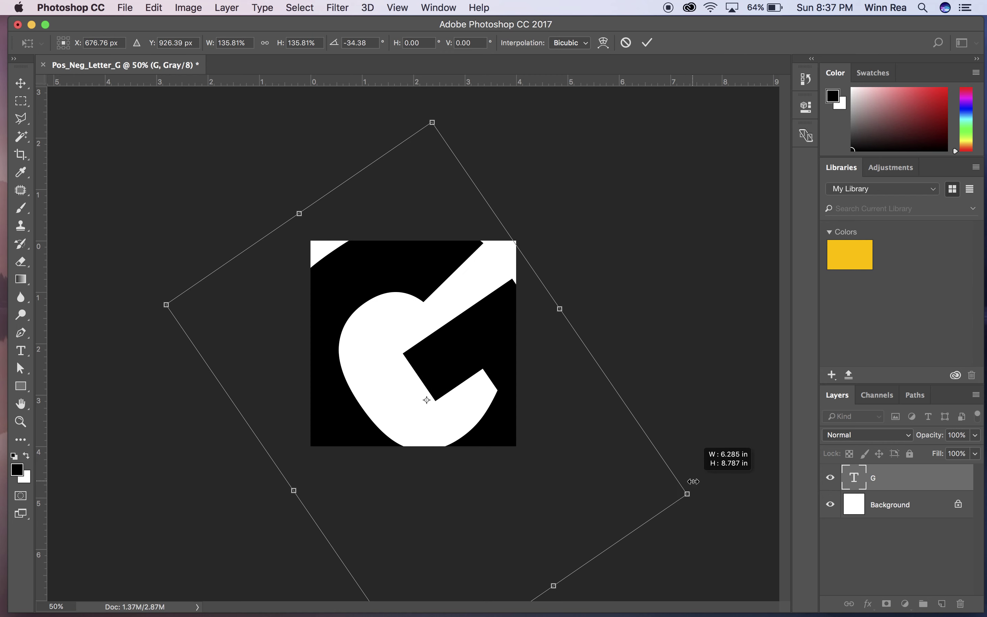
drag(485, 345, 493, 323)
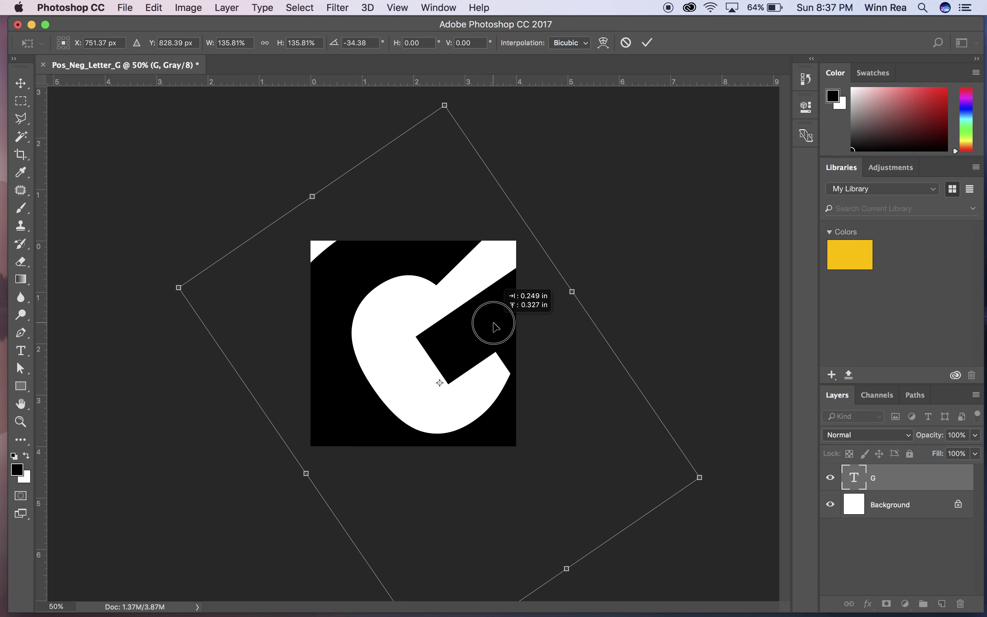
mouse_move(493, 323)
mouse_down()
mouse_move(517, 315)
mouse_move(504, 339)
mouse_move(485, 314)
mouse_move(495, 328)
mouse_up()
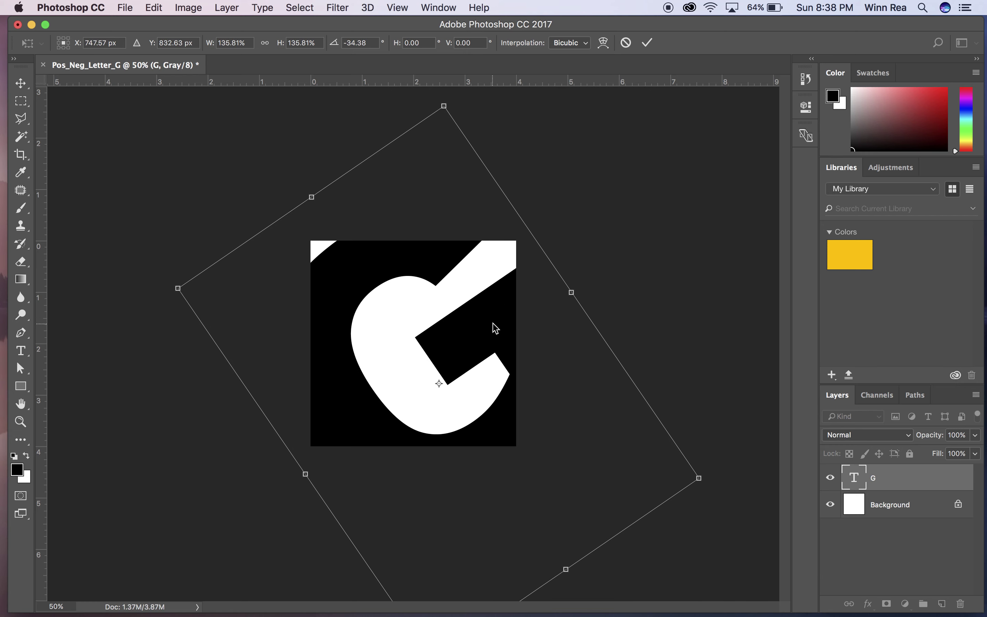
key(Return)
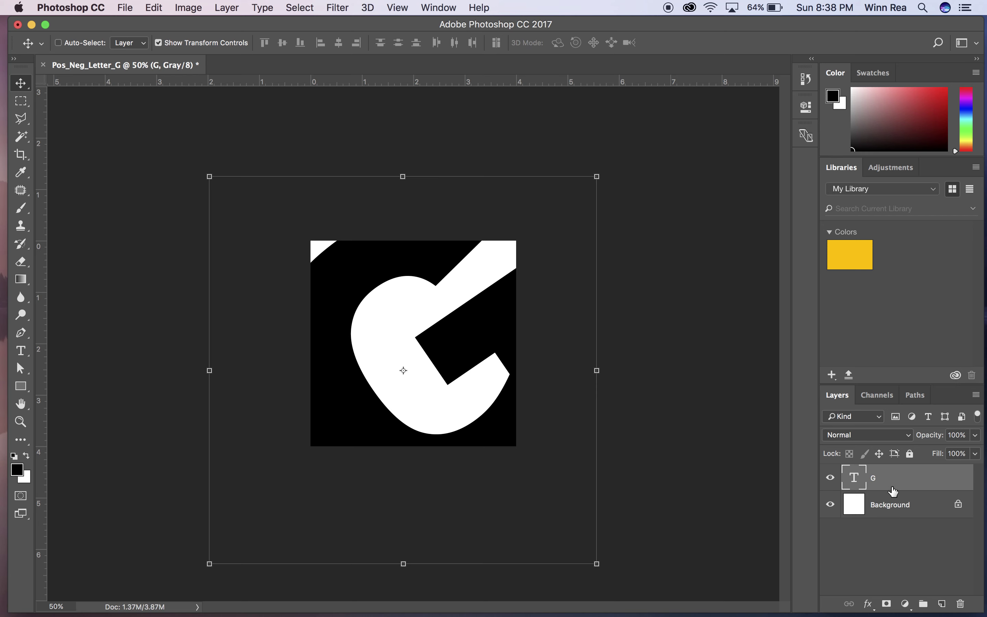
Toggle the G layer's visibility to compare, then flatten the image from the Layers panel menu
click(830, 478)
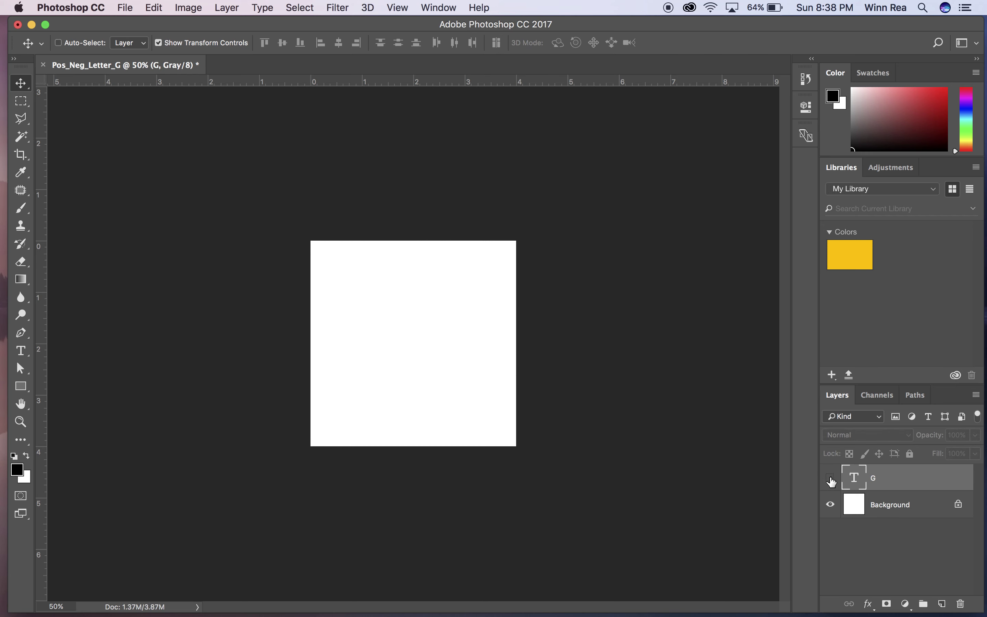
click(830, 478)
click(830, 478)
click(831, 478)
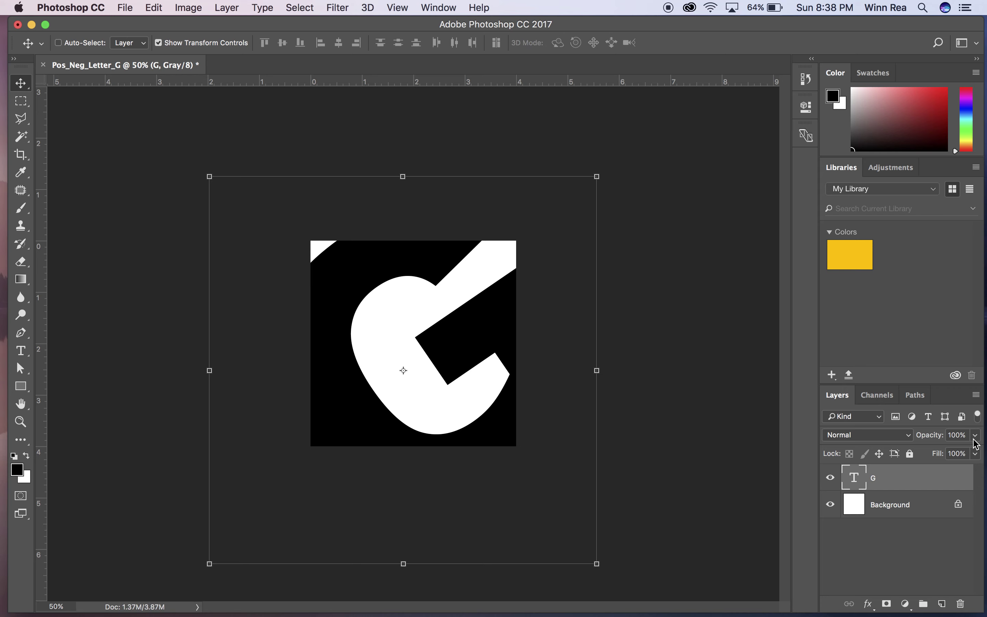
click(976, 396)
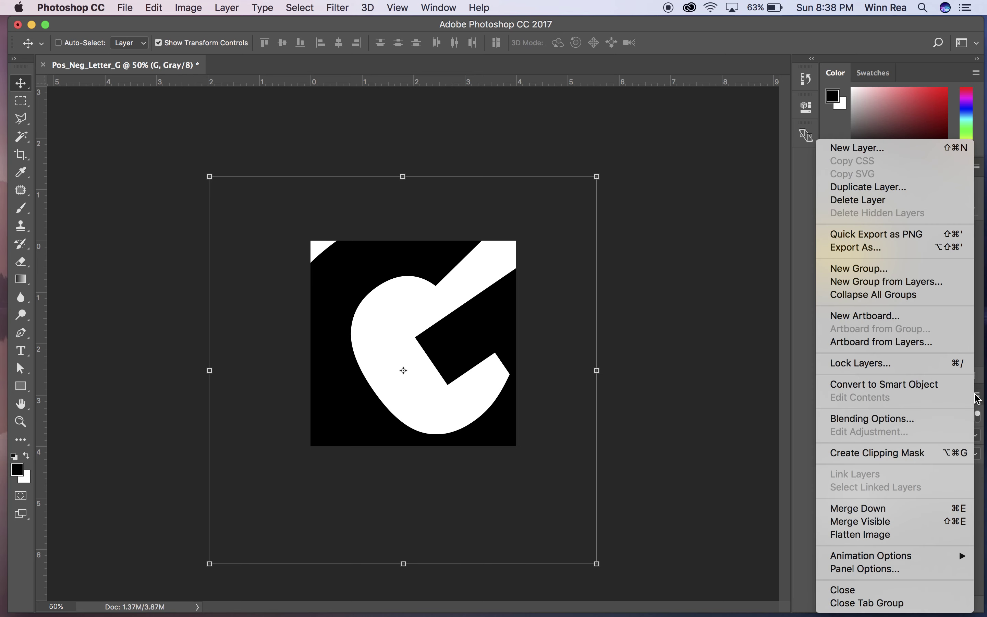
click(902, 533)
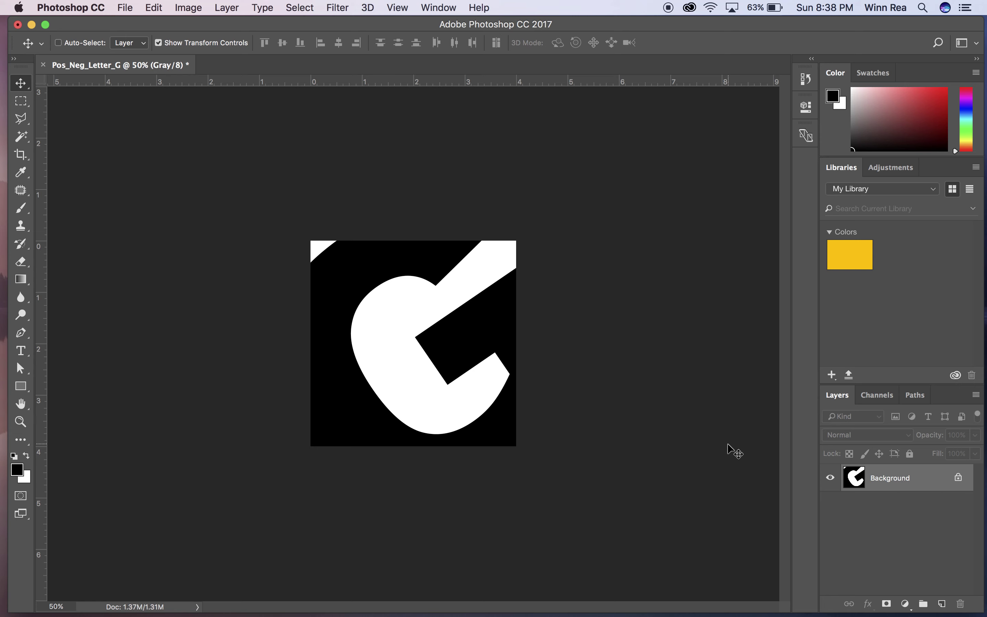
Open Save As from the File menu and choose JPEG as the format
key(super+shift+s)
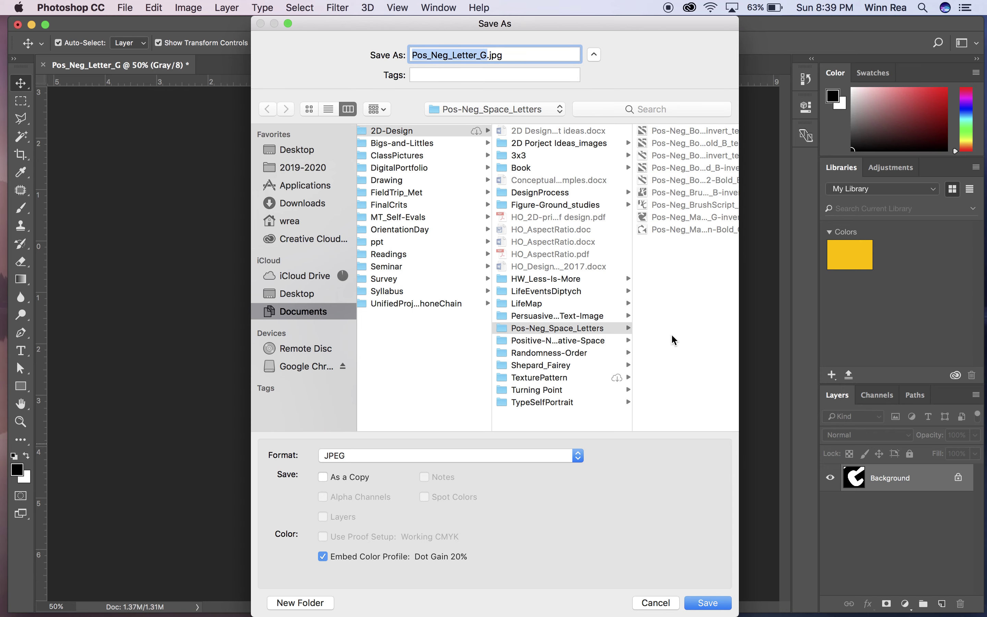
click(655, 603)
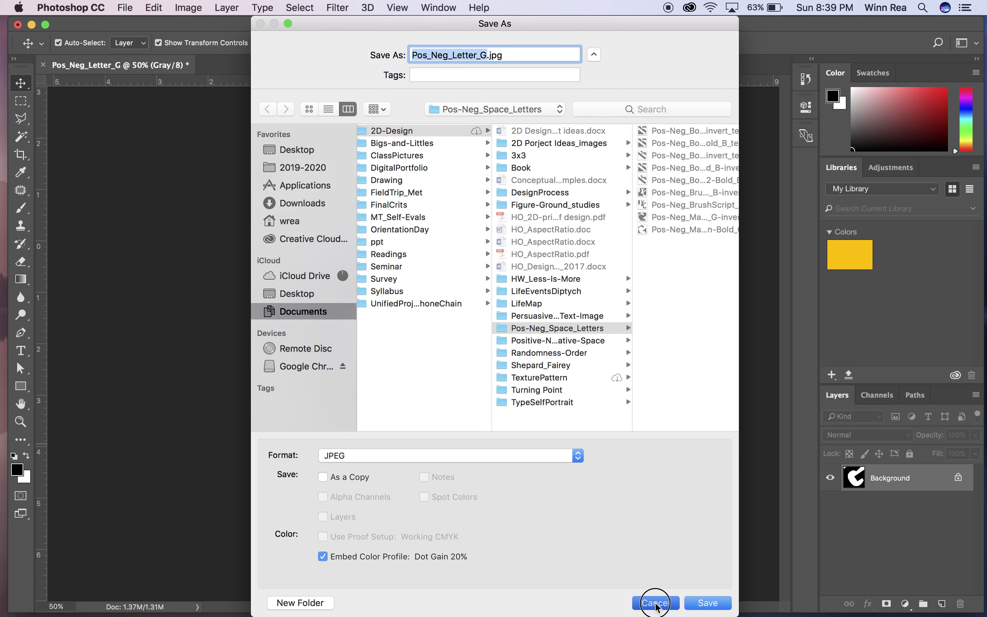
click(122, 7)
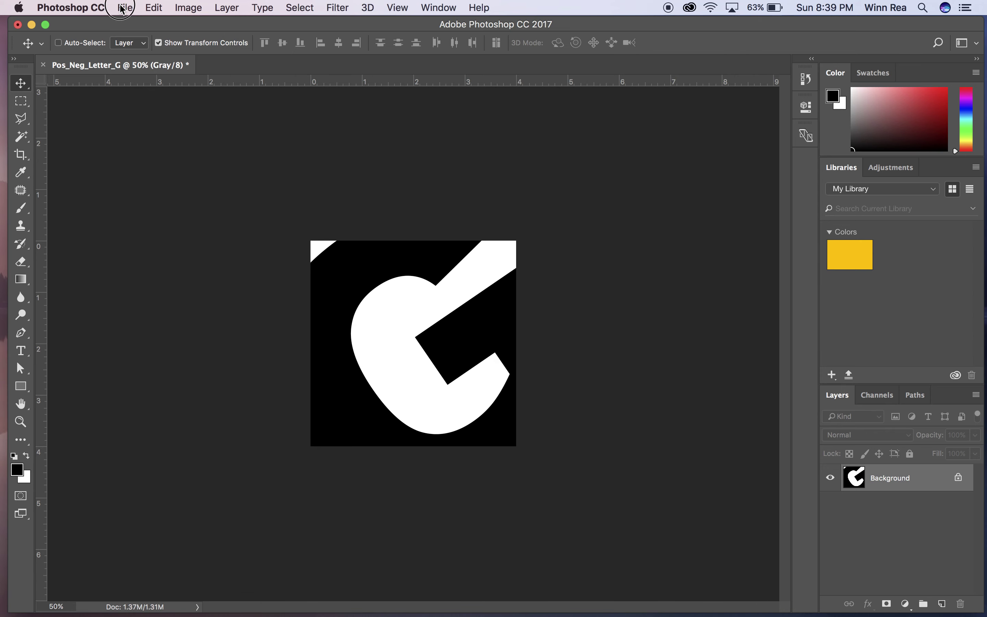
click(144, 150)
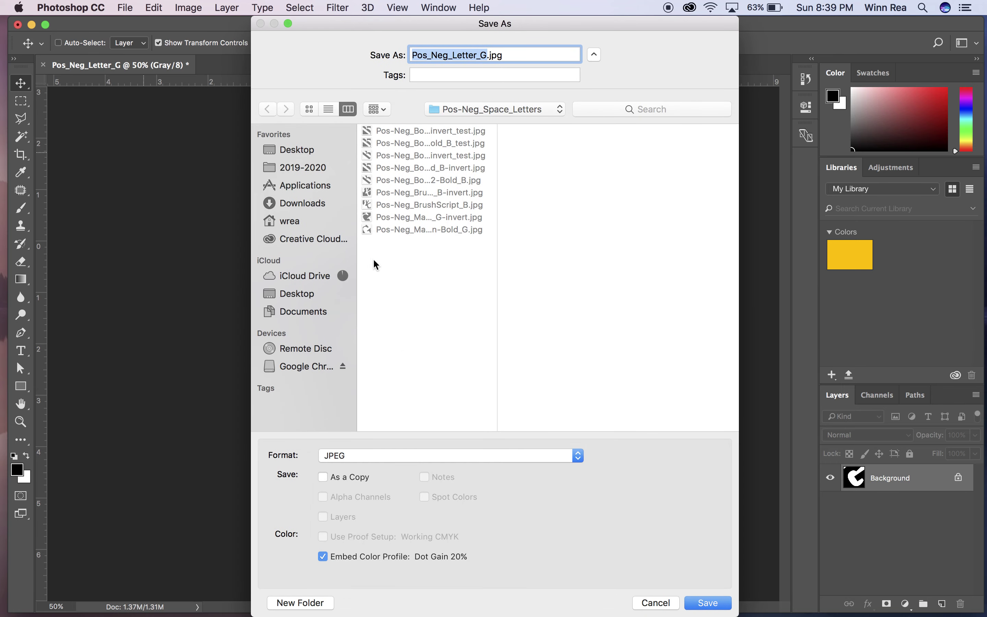
click(403, 455)
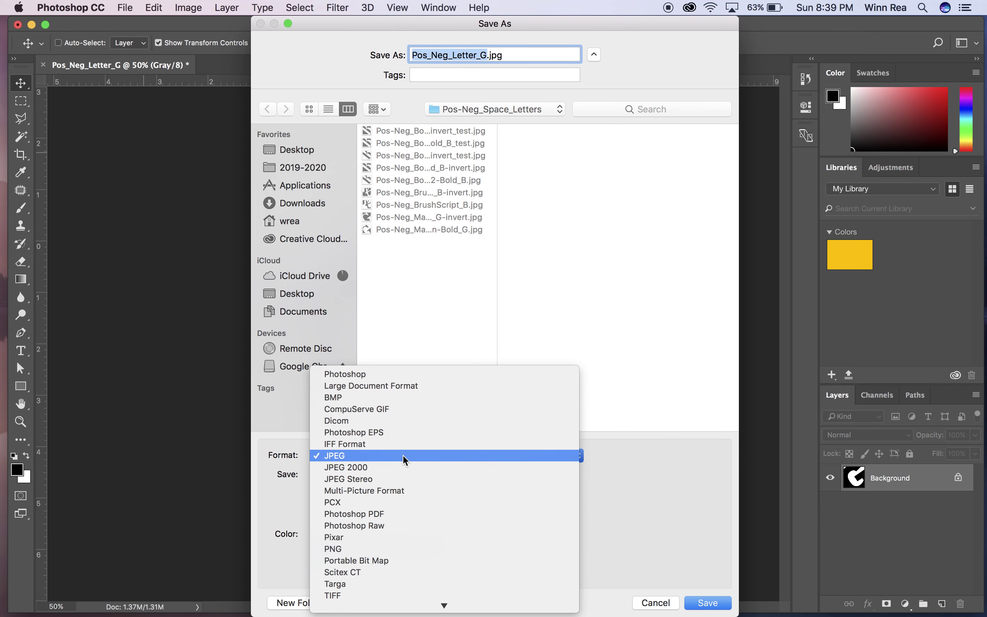
click(403, 455)
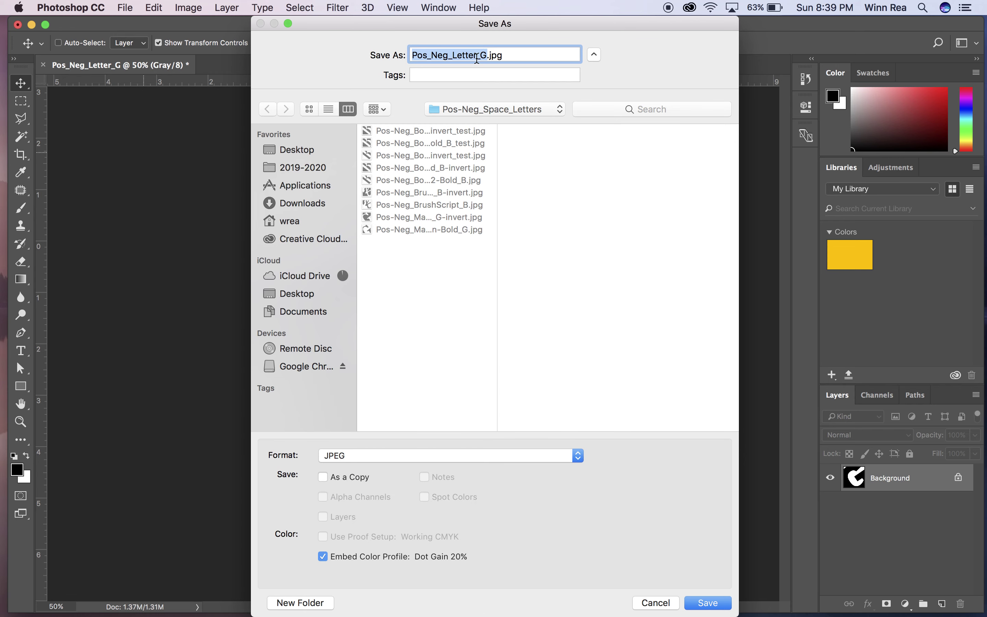
Rename the file to Pos_Neg_Arial-Black_G.jpg and save it at maximum quality 12
double_click(481, 53)
click(480, 54)
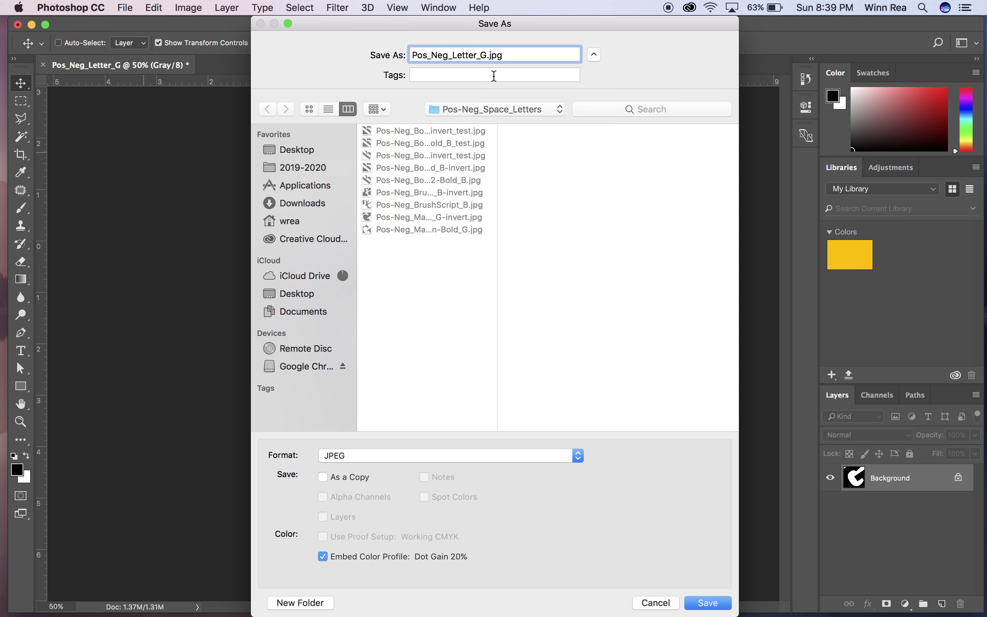
key(BackSpace)
key(BackSpace)
key(BackSpace)
key(BackSpace)
key(BackSpace)
key(BackSpace)
key(BackSpace)
text(Arial_-Black)
click(714, 608)
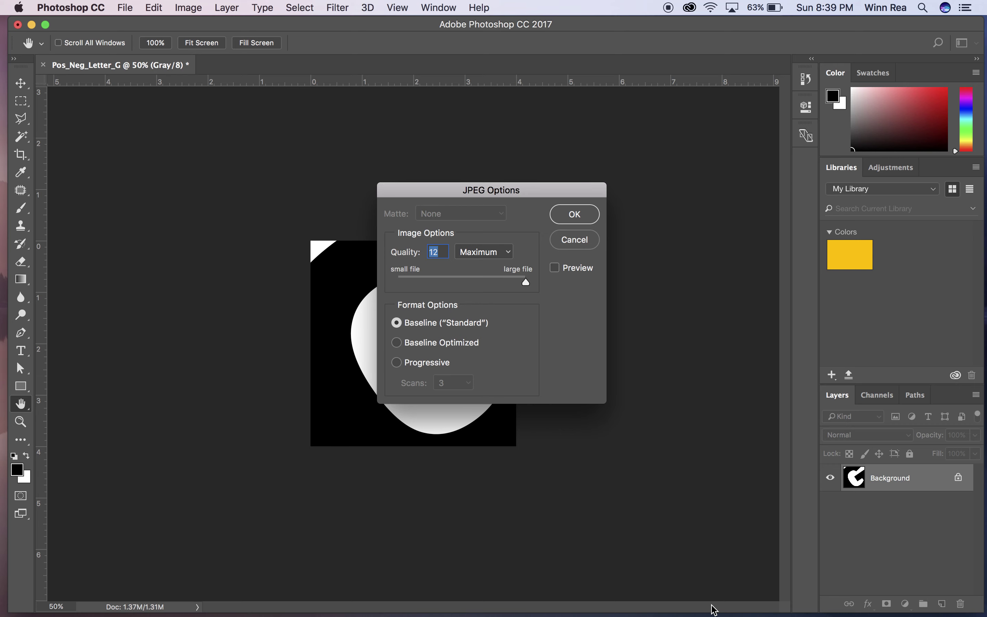
click(577, 215)
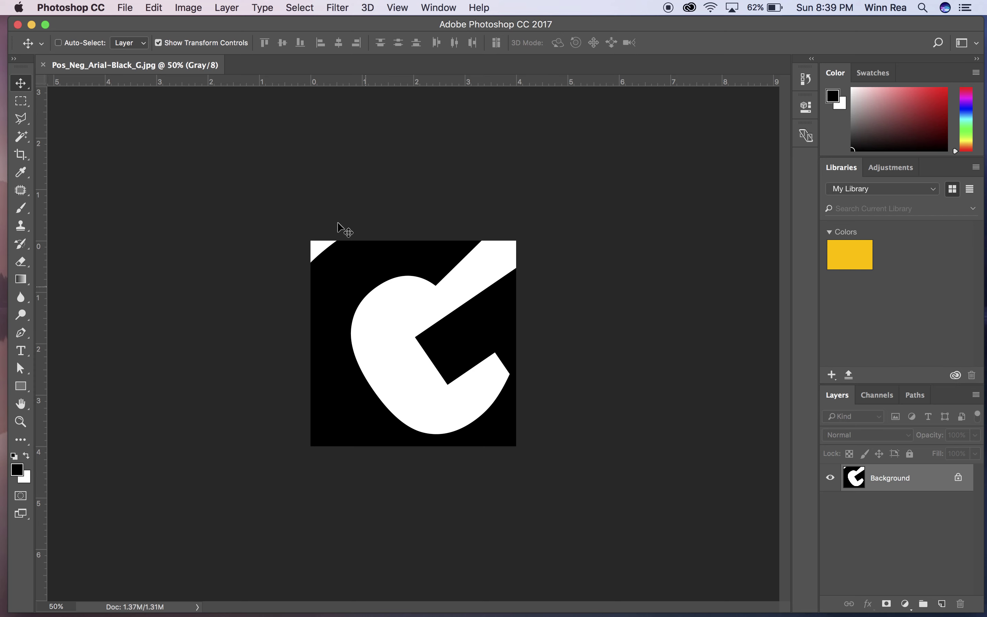
Add an Invert adjustment layer named Invert 1 and collapse its Properties panel
click(227, 9)
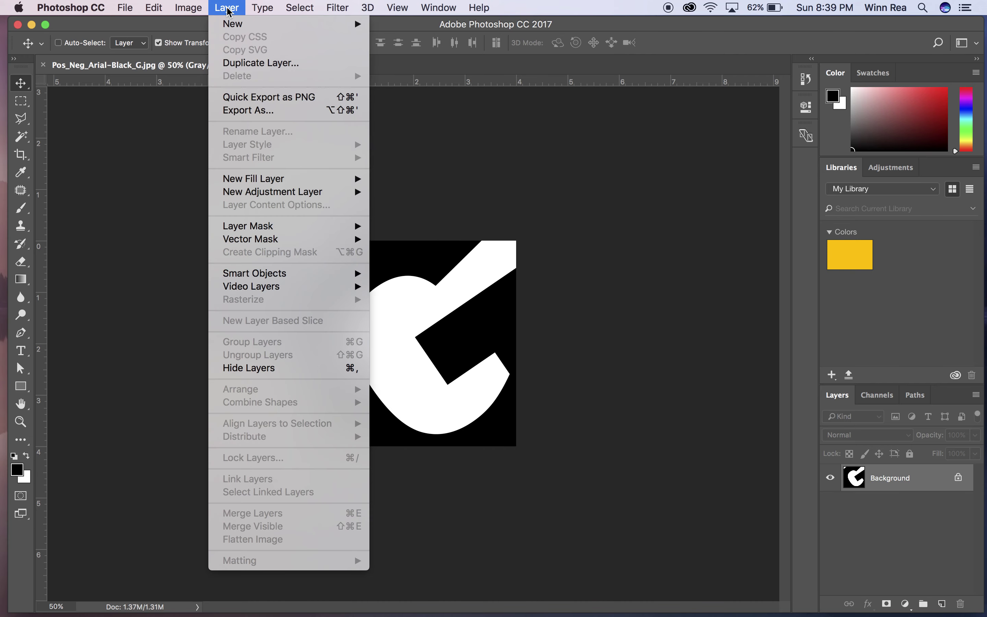
mouse_move(262, 197)
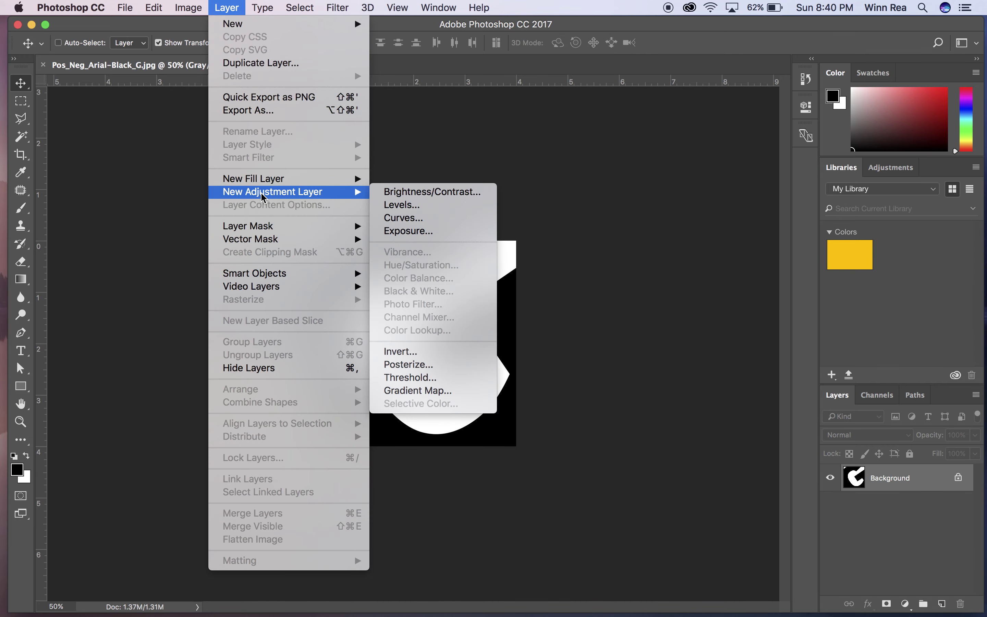
click(421, 358)
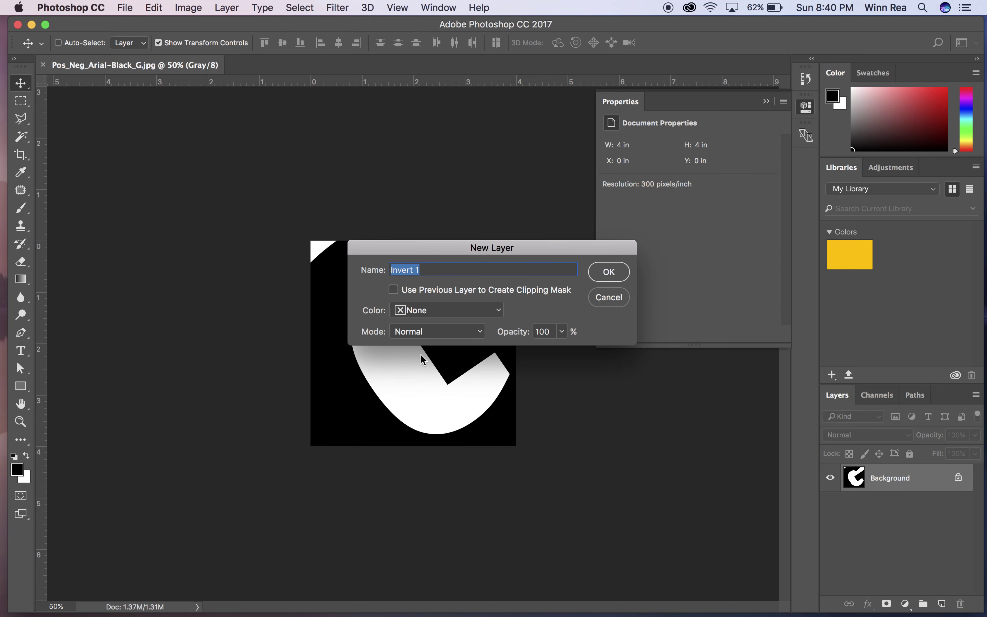
click(609, 272)
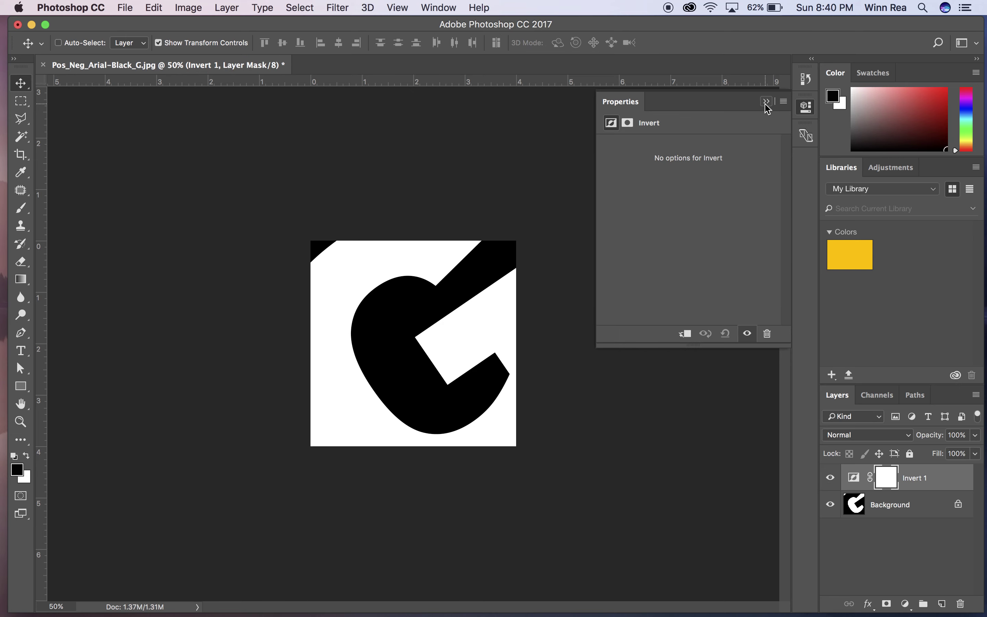
click(766, 102)
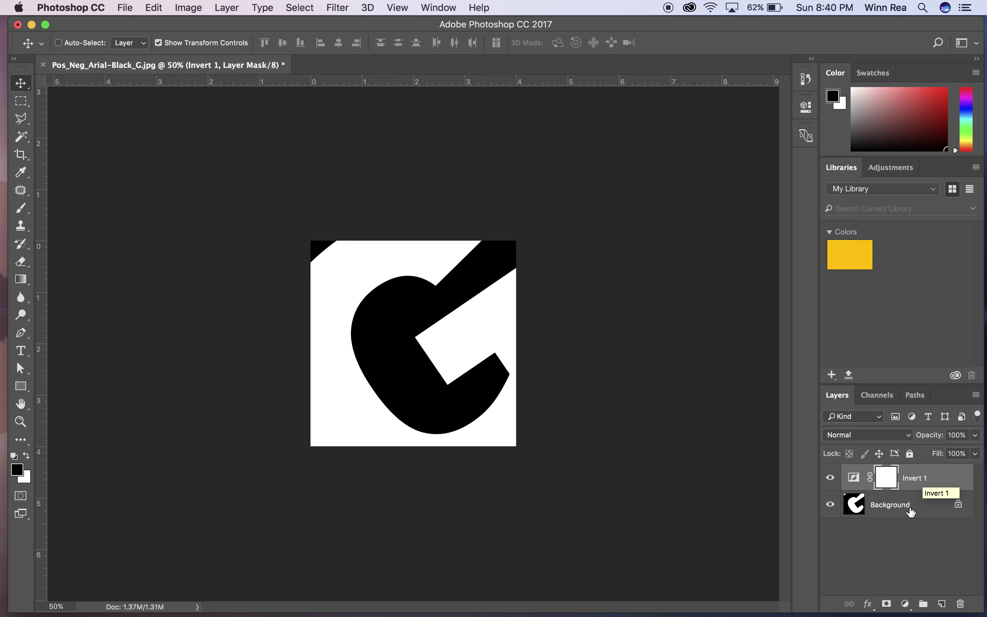
Merge the Invert 1 adjustment into the Background using Flatten Image
click(976, 396)
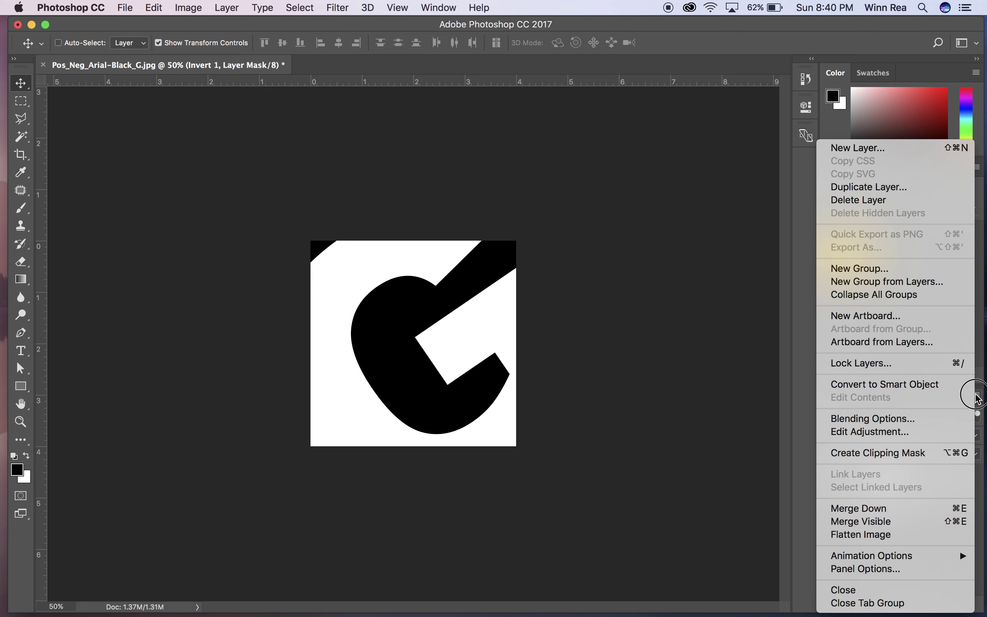
click(903, 534)
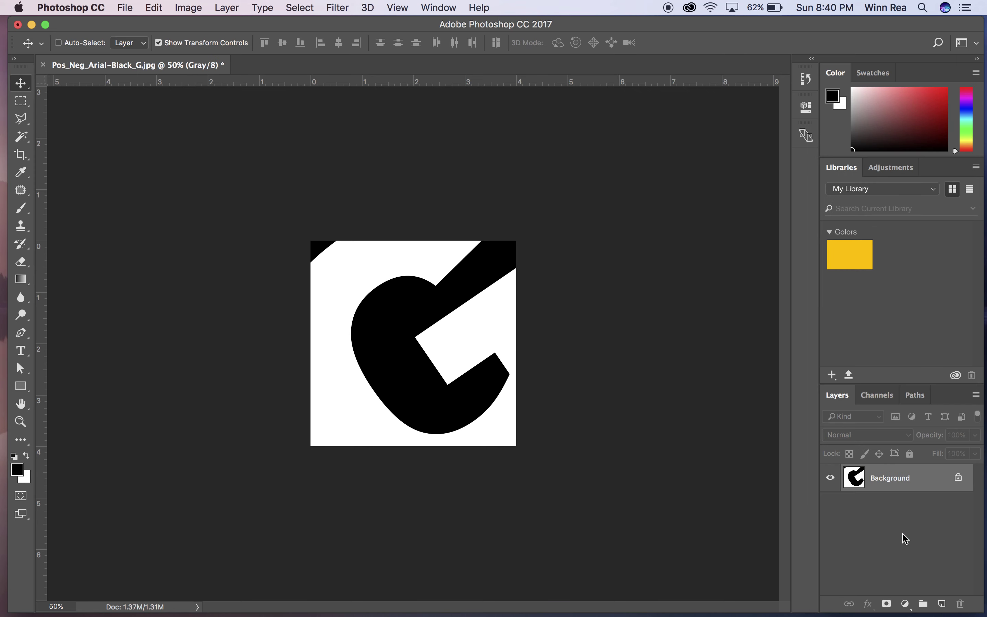
key(super)
Save the inverted image as Pos_Neg_Arial-Black_G-invert.jpg at JPEG quality 12 (Maximum)
key(shift+super+s)
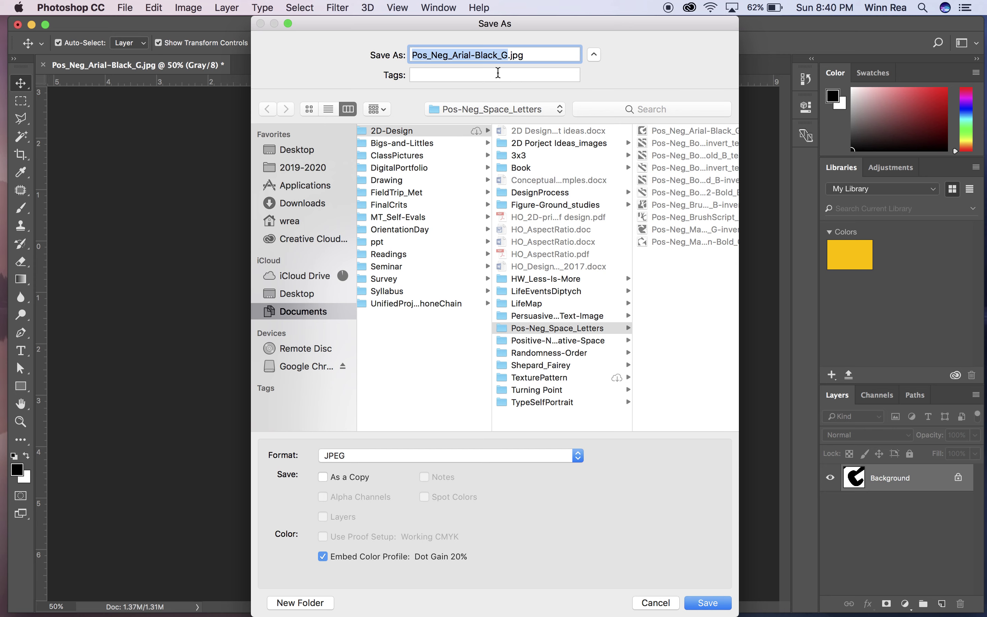
click(508, 56)
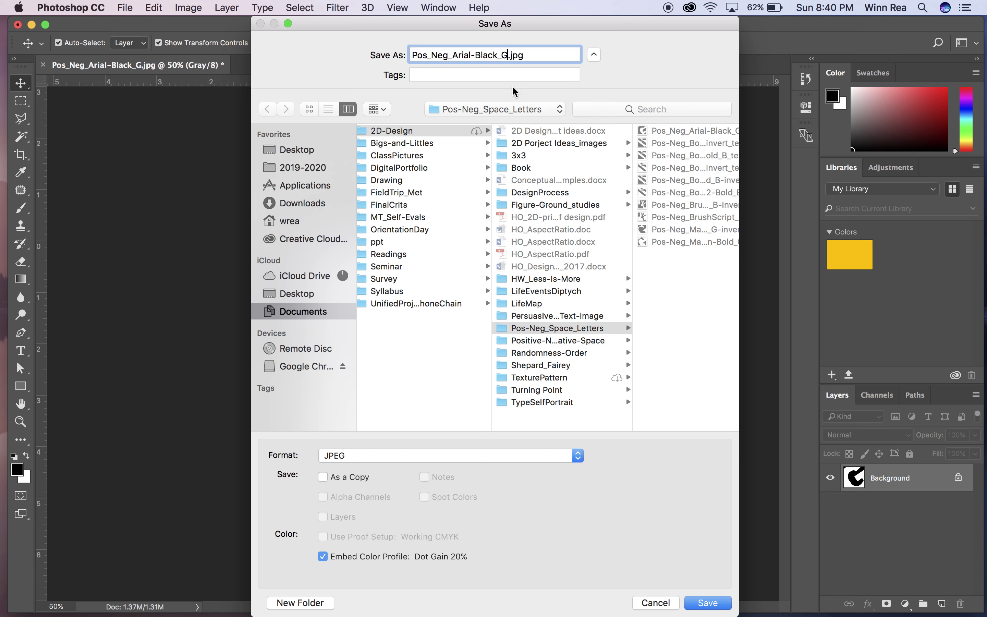
text(-invert)
click(711, 605)
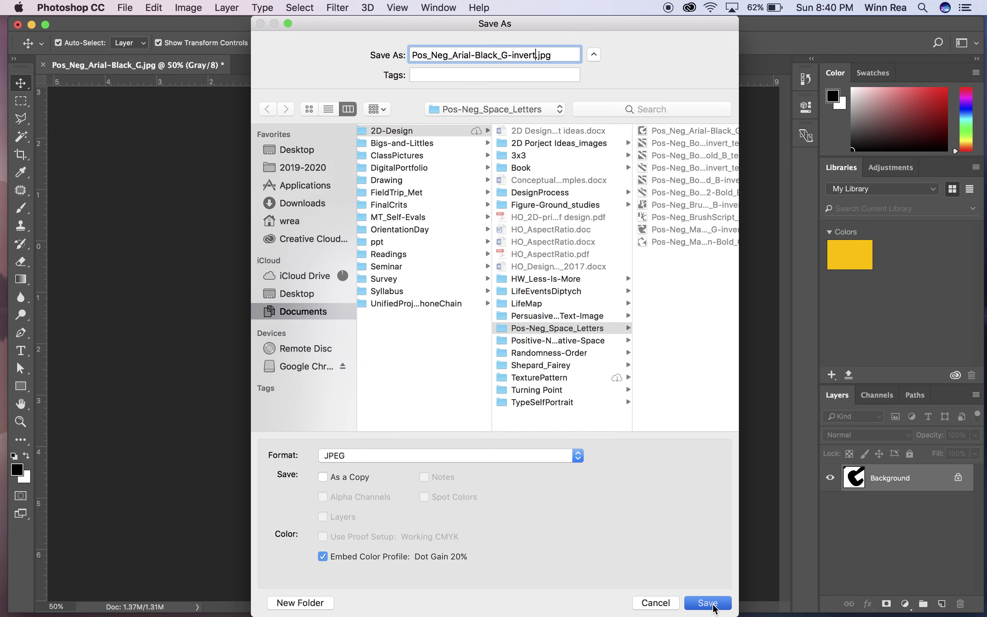
click(579, 215)
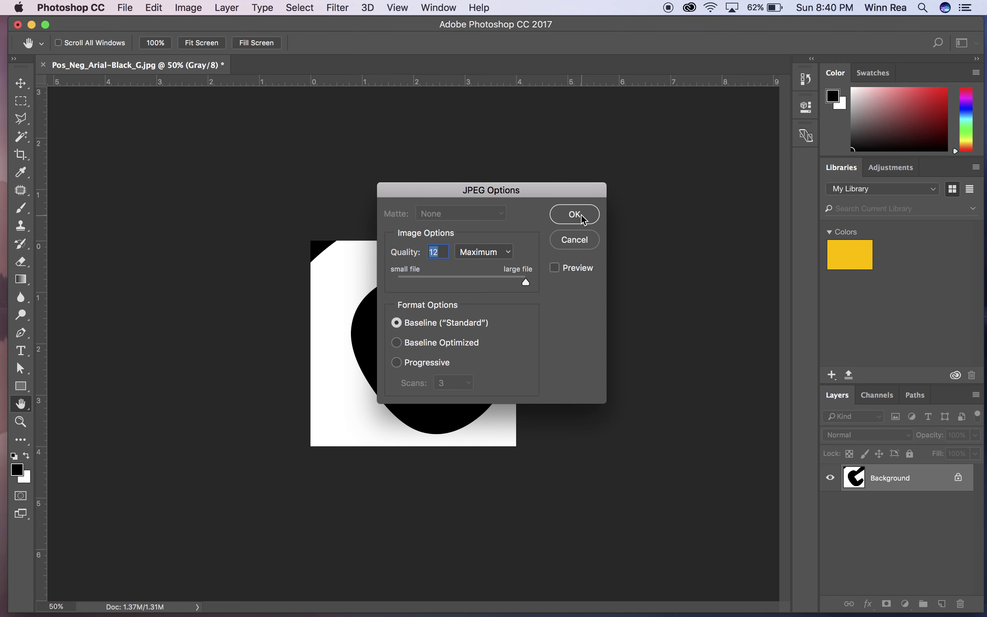